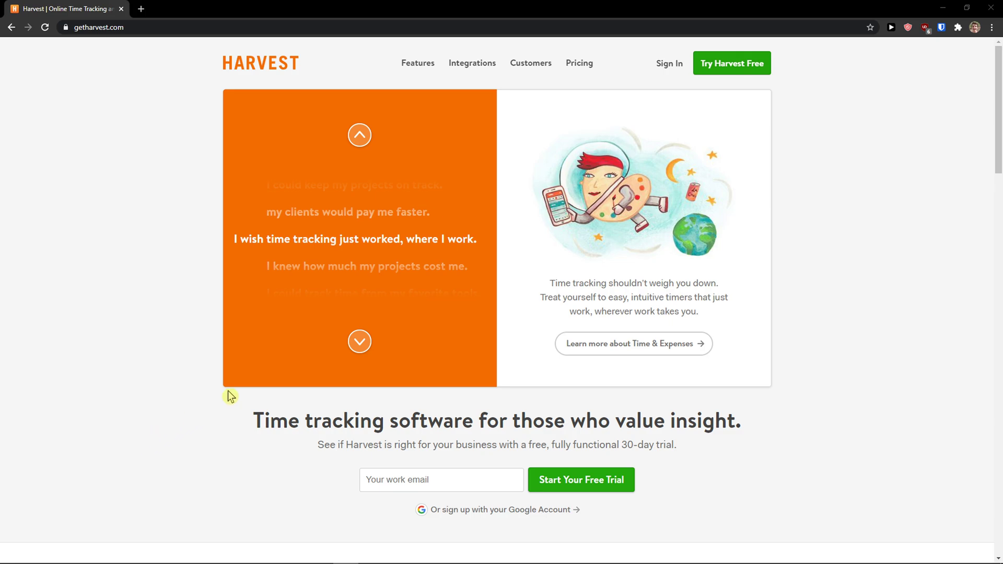
- Start a free trial and fill the name and work email from a saved profile
left_click(732, 72)
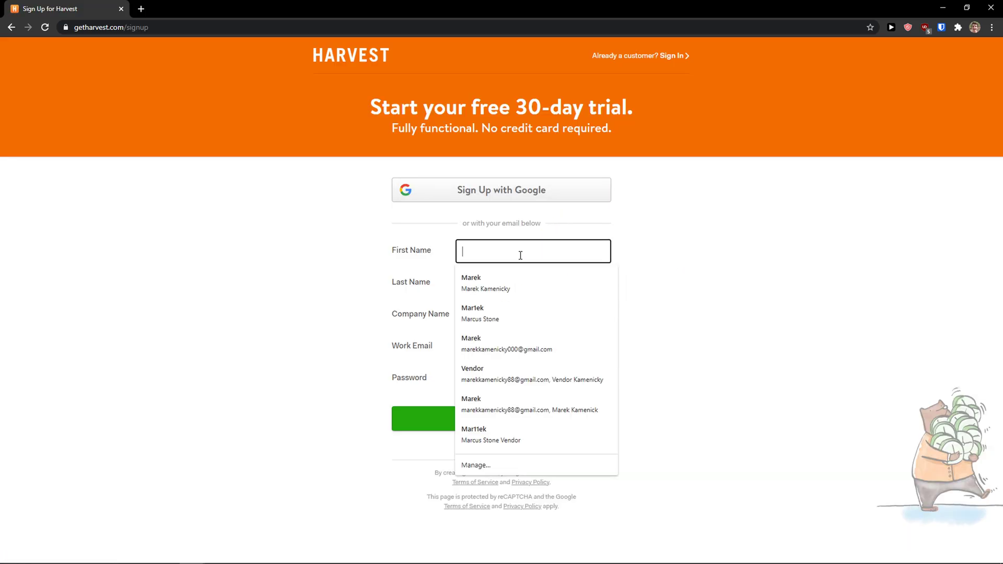
type("M")
left_click(519, 282)
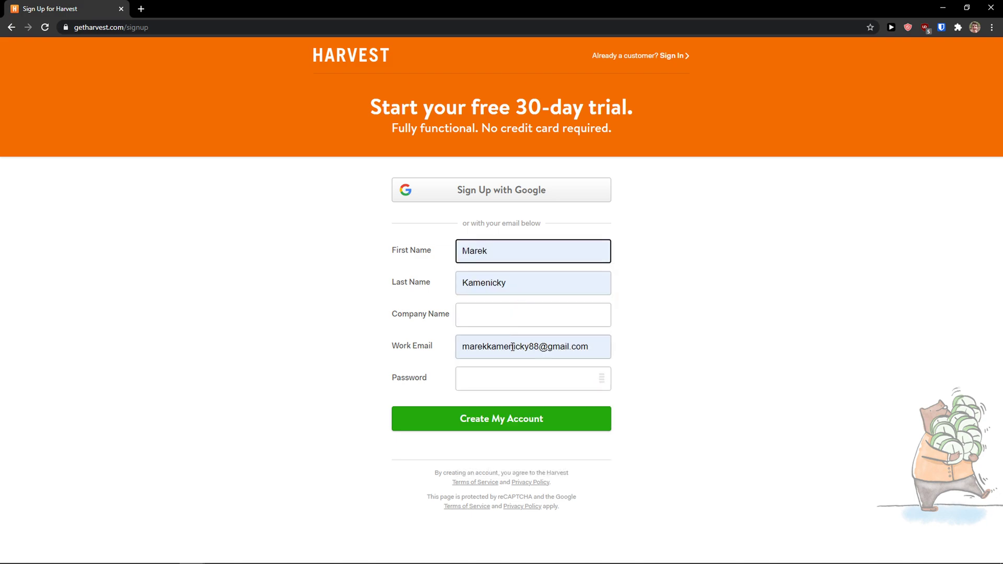
left_click(512, 346)
double_click(512, 347)
type("vendor88")
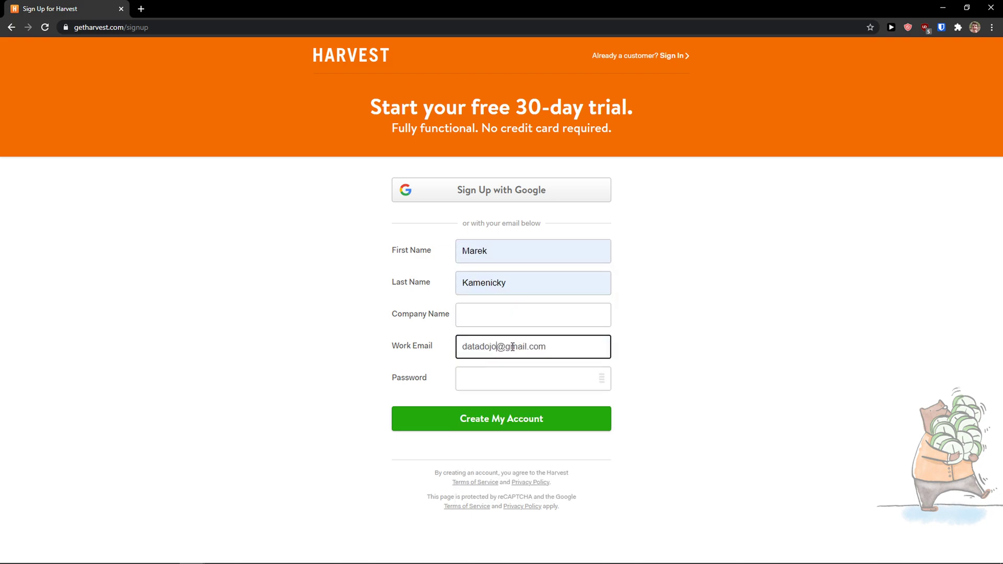
- Enter the company name and a strong password, then create the account
left_click(517, 319)
left_click(510, 344)
type("1")
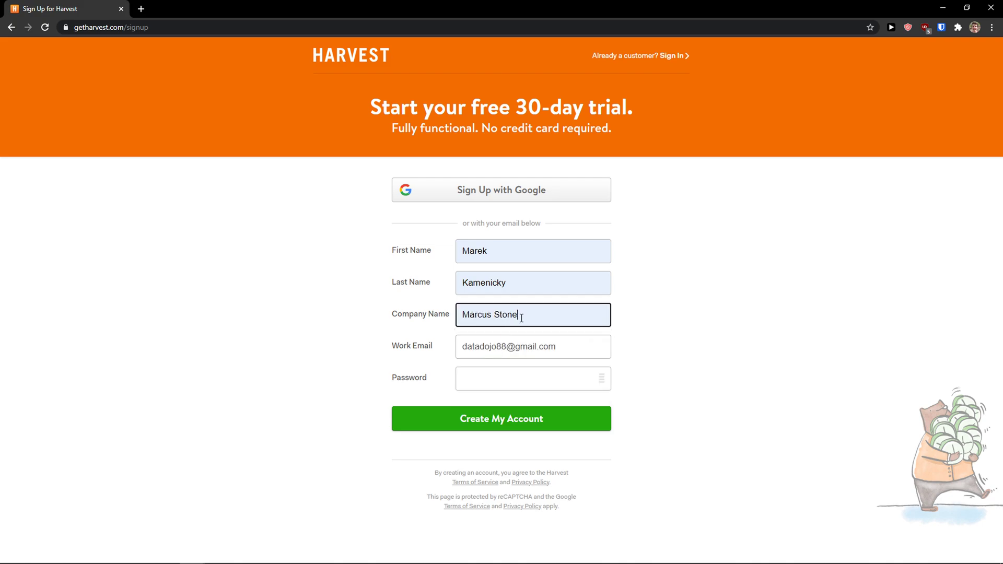
left_click(483, 380)
type("•••••••••")
left_click(481, 413)
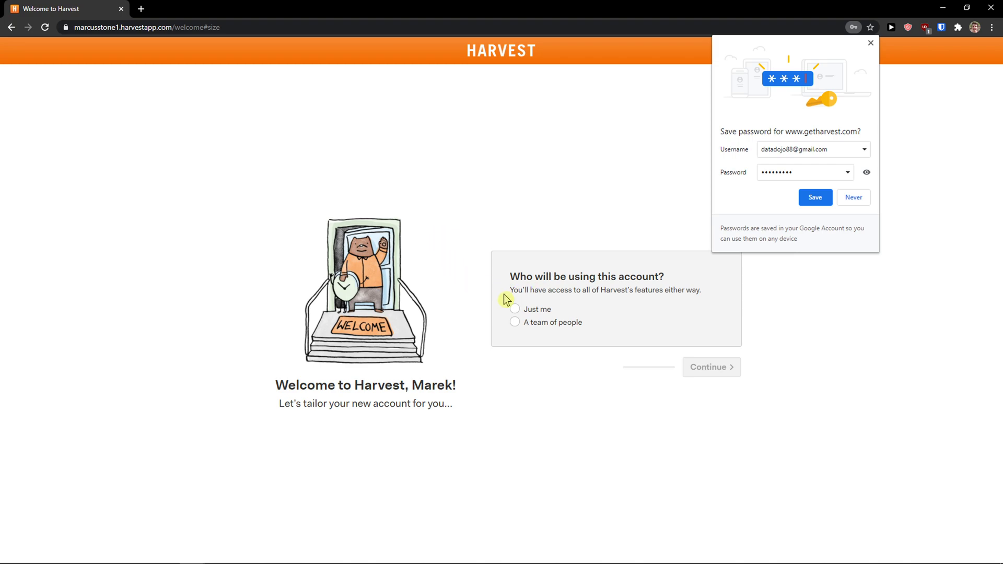
- Set the account as used by 'Just me' and skip saving the browser password
left_click(528, 312)
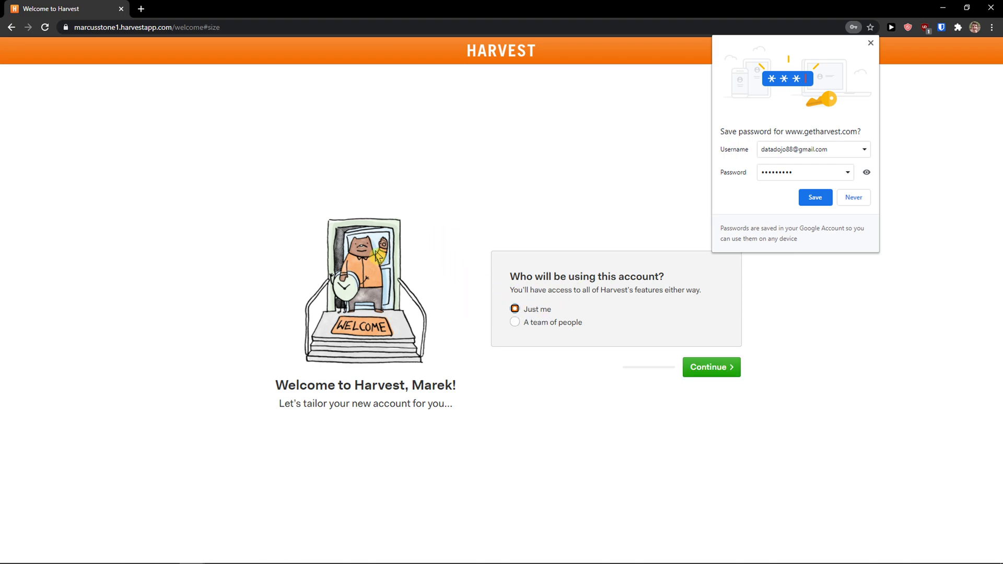
left_click(698, 371)
left_click(855, 200)
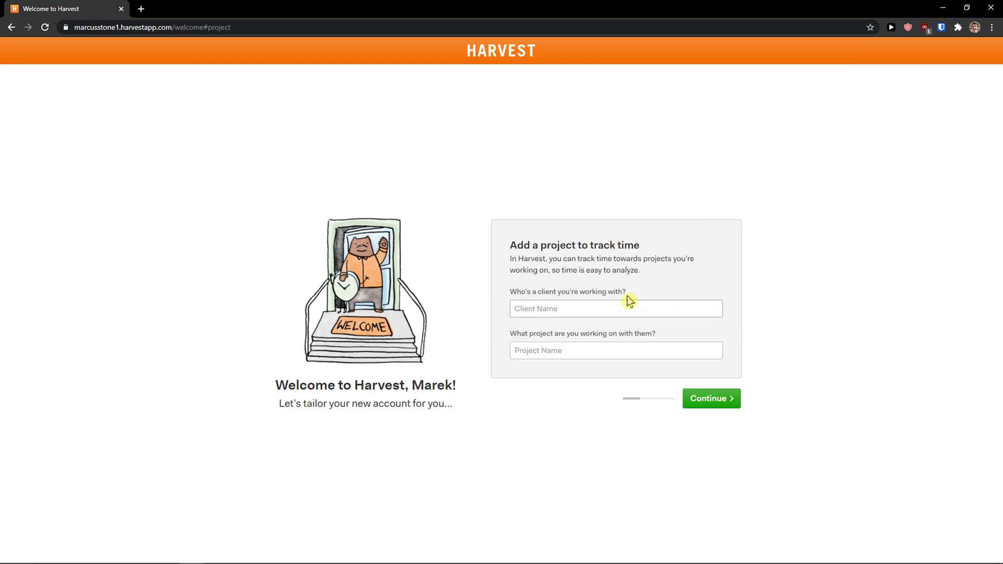
- Enter the client and a Youtube Channel project, then opt in to sample data
left_click(597, 307)
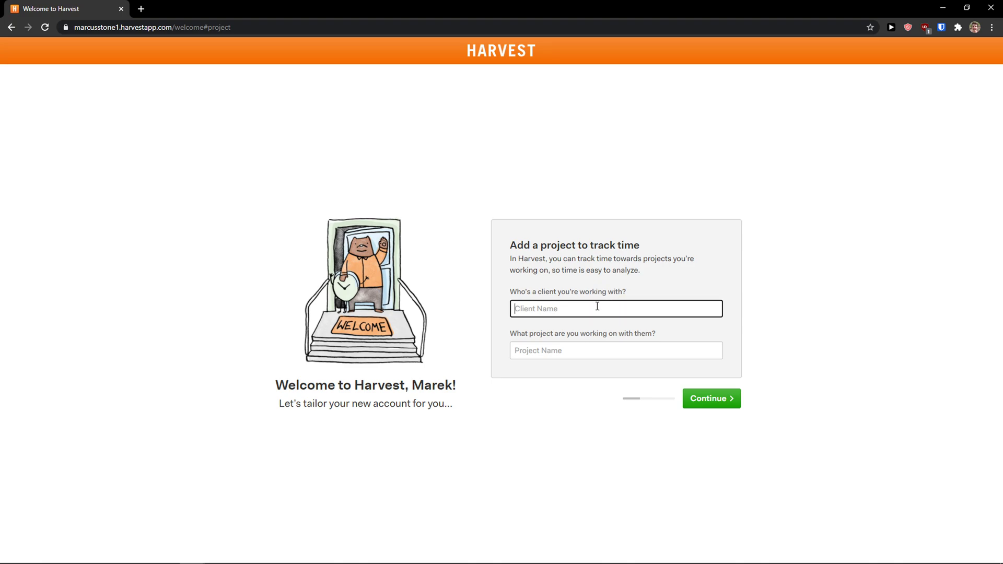
key("Tab")
type("You")
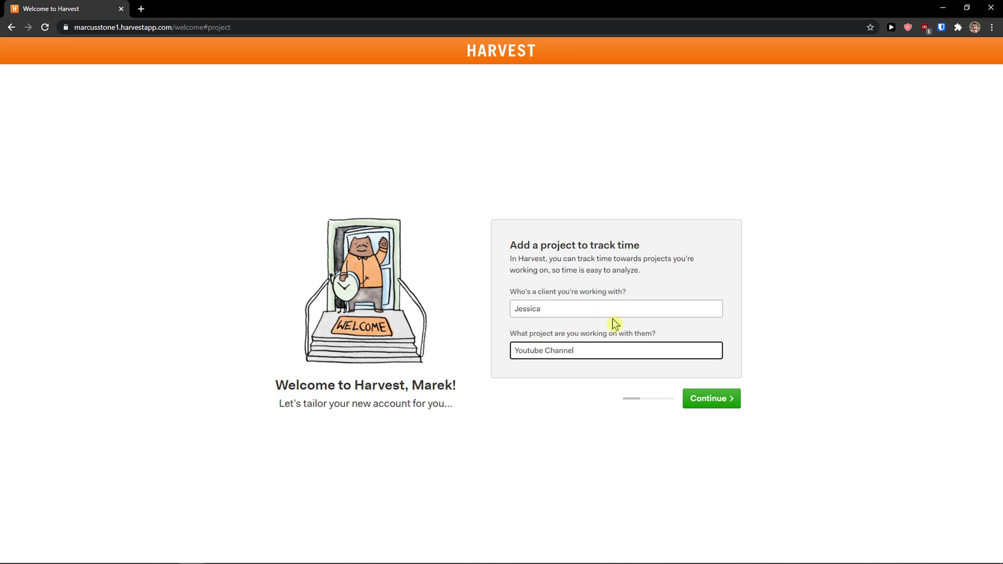
left_click(699, 400)
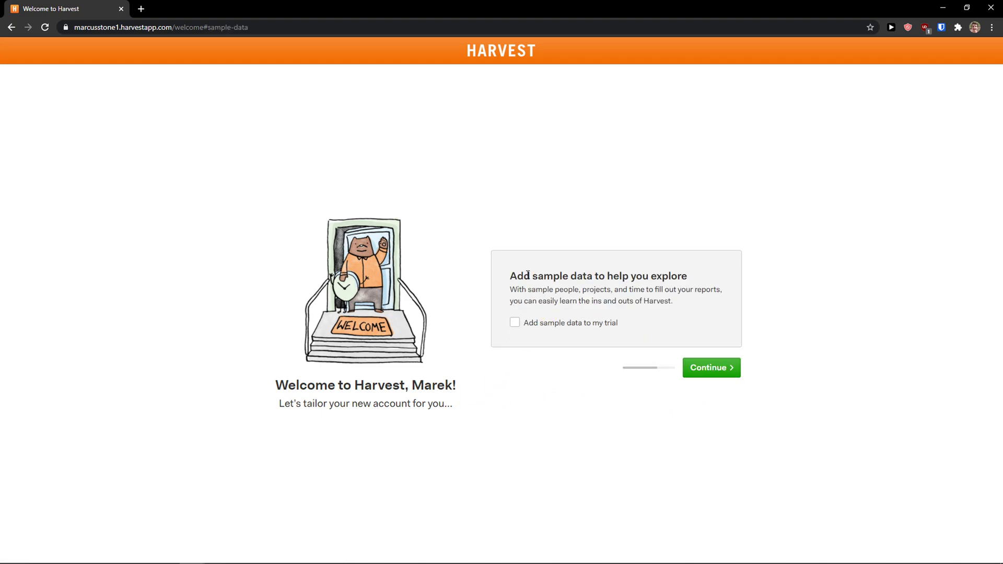
left_click_drag(527, 275, 701, 307)
left_click(544, 323)
- On the final questions, choose Advertising / Marketing / PR as the industry
left_click(703, 309)
left_click(708, 369)
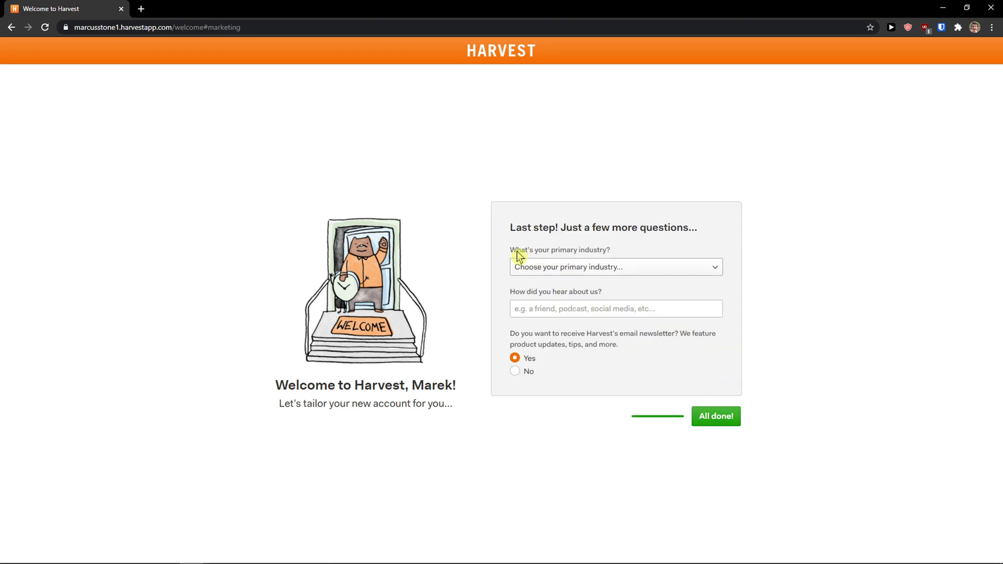
left_click(574, 272)
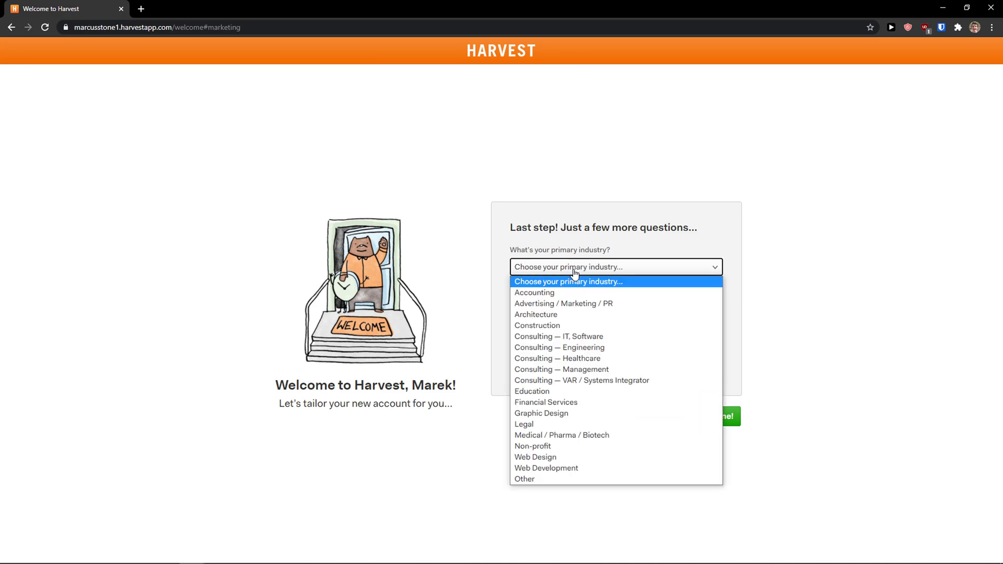
left_click(587, 303)
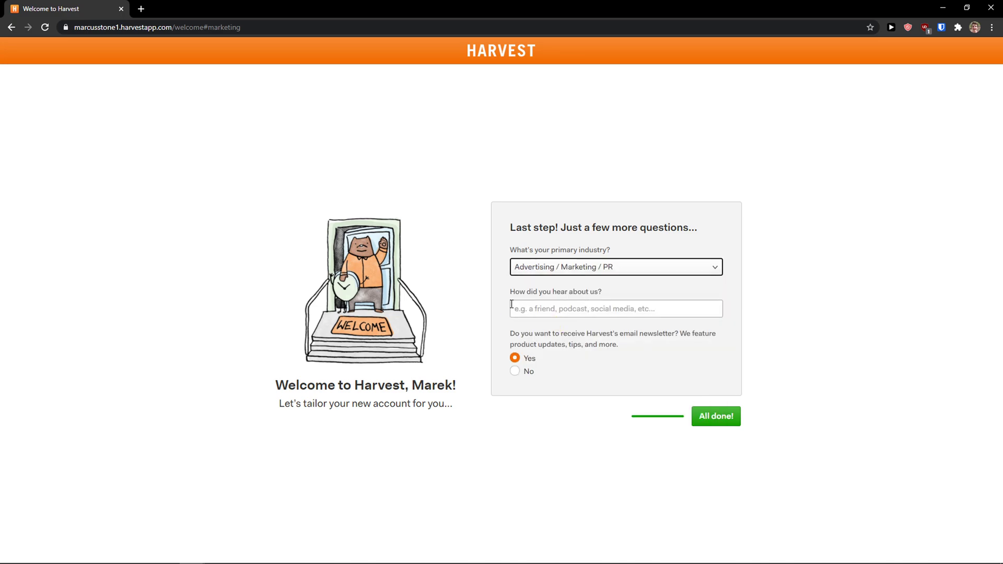
left_click(534, 269)
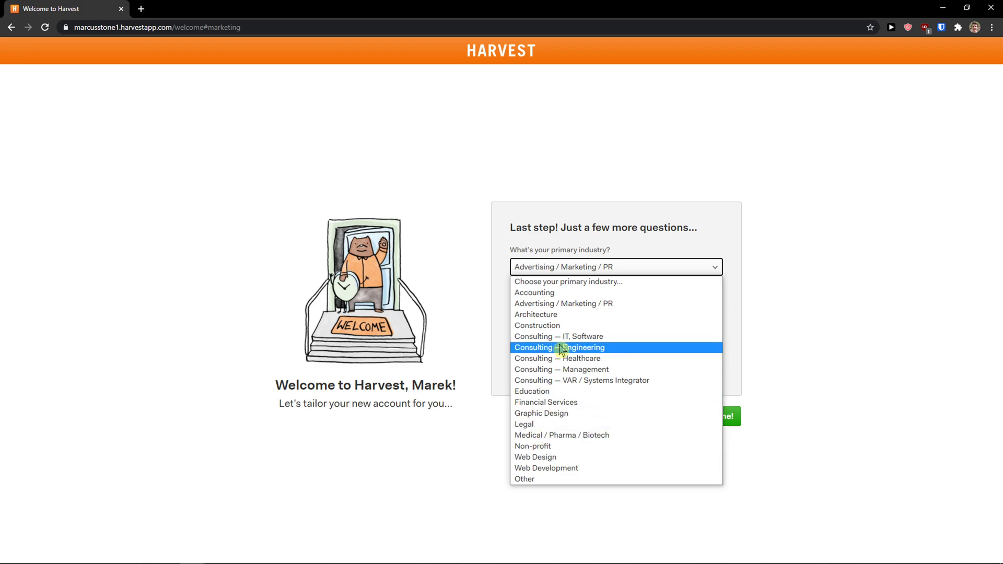
left_click(570, 308)
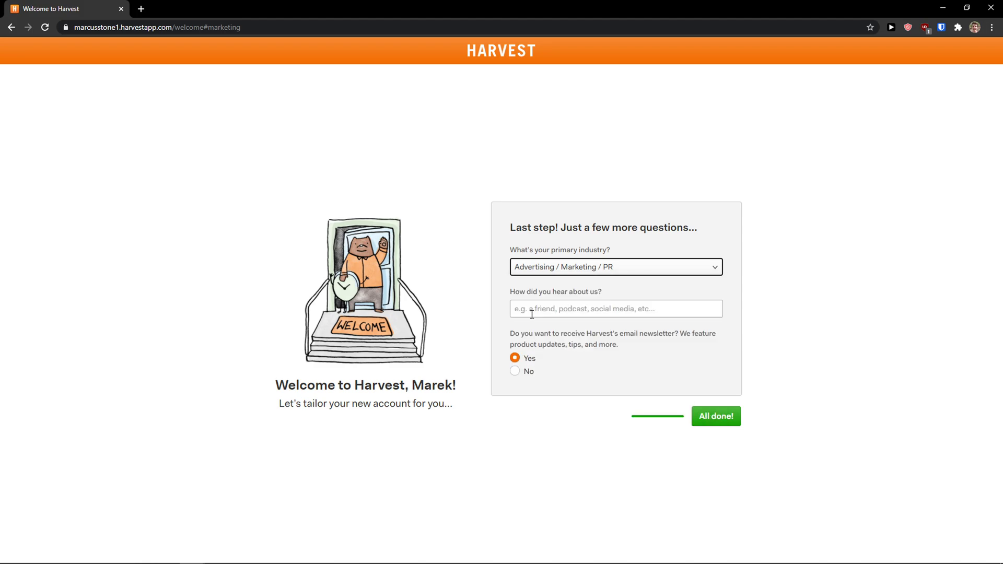
- Answer 'google' for how you heard, decline the newsletter, and finish onboarding
left_click(571, 311)
type("google")
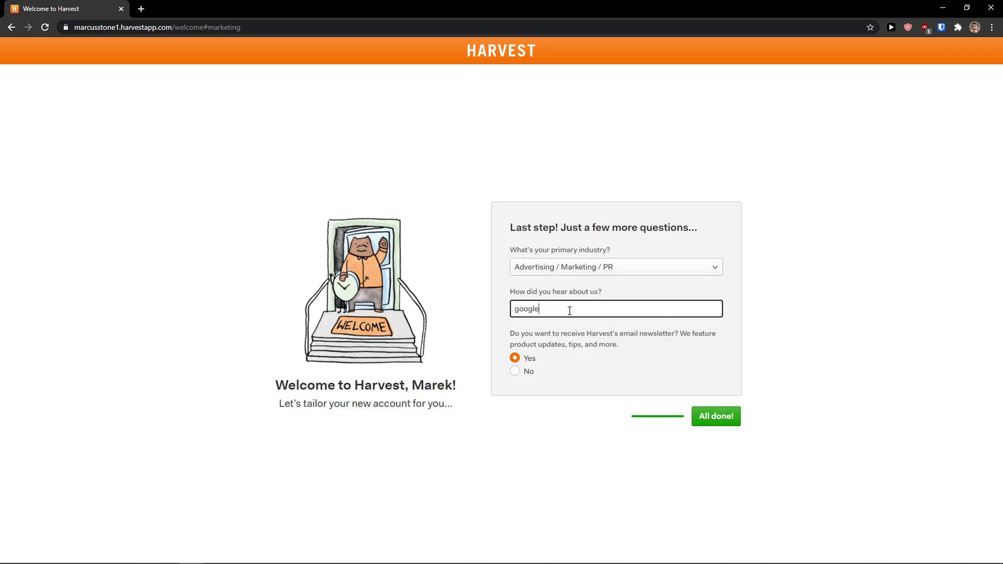
left_click(528, 374)
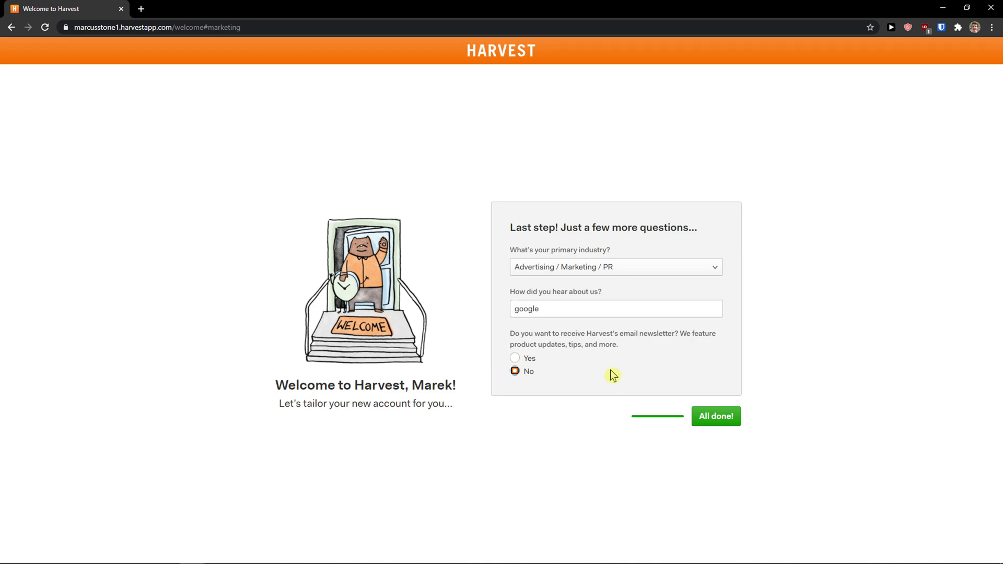
left_click(716, 418)
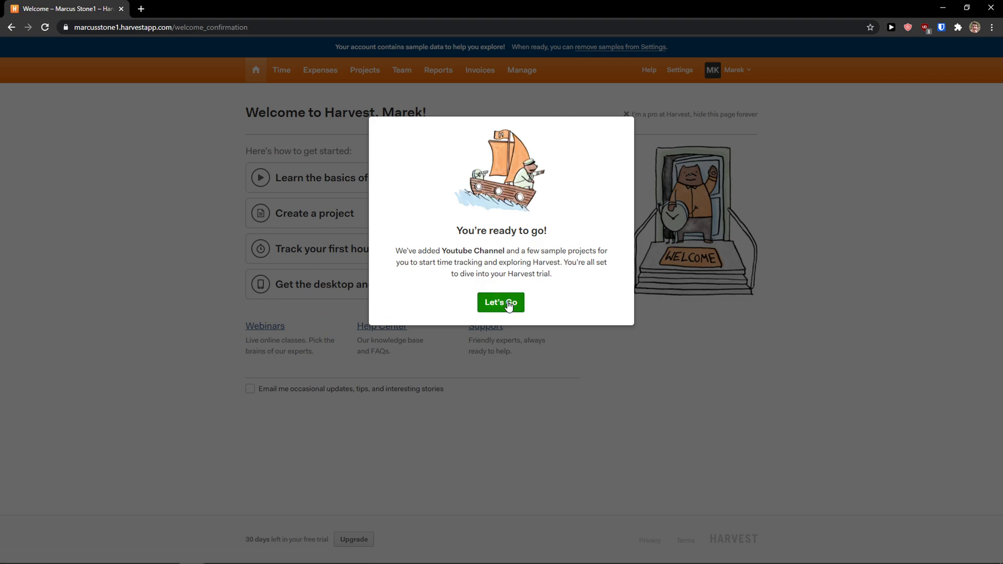
- Dismiss the ready-to-go dialog, check the account menu, and zoom the page in
left_click(509, 306)
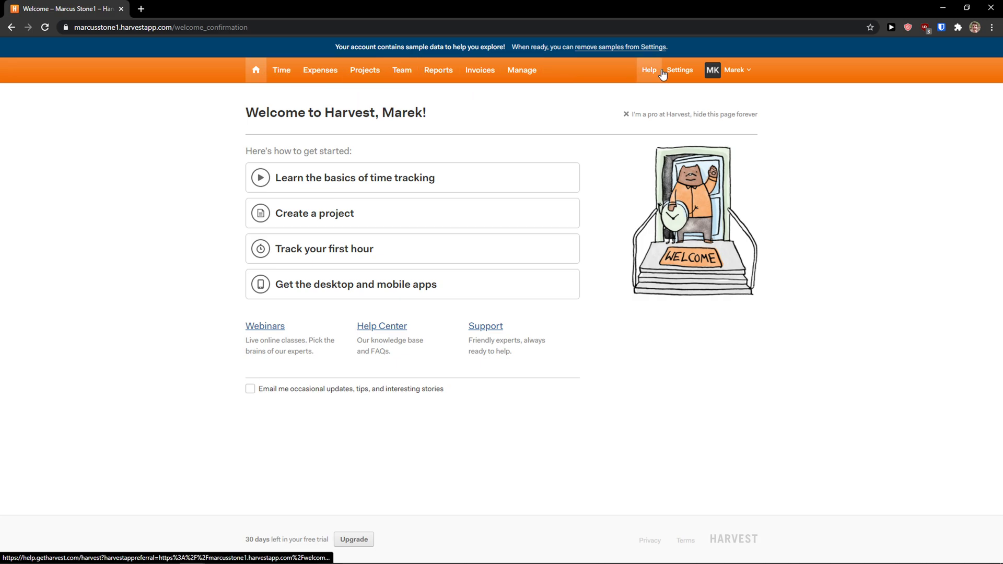
left_click(746, 77)
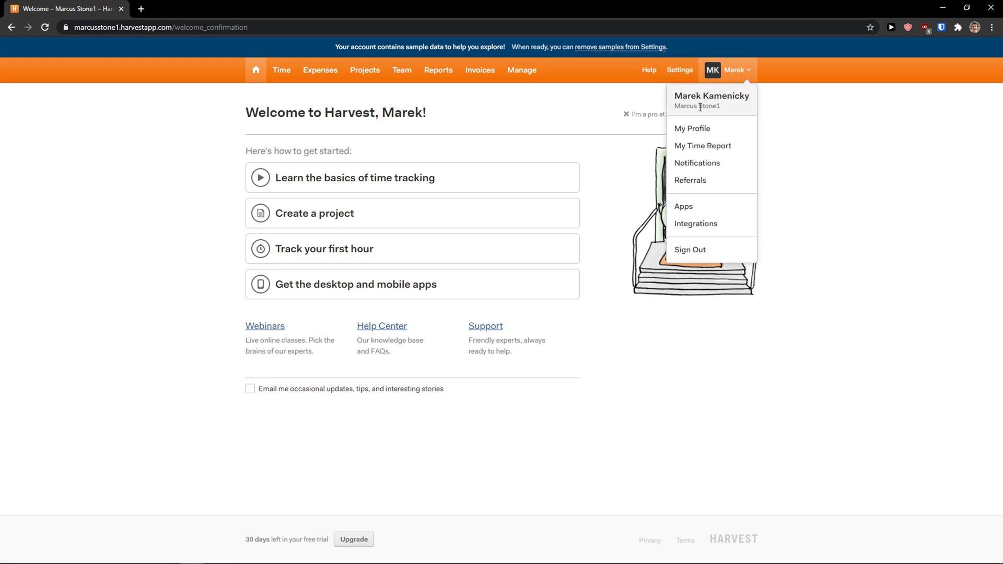
left_click(655, 346)
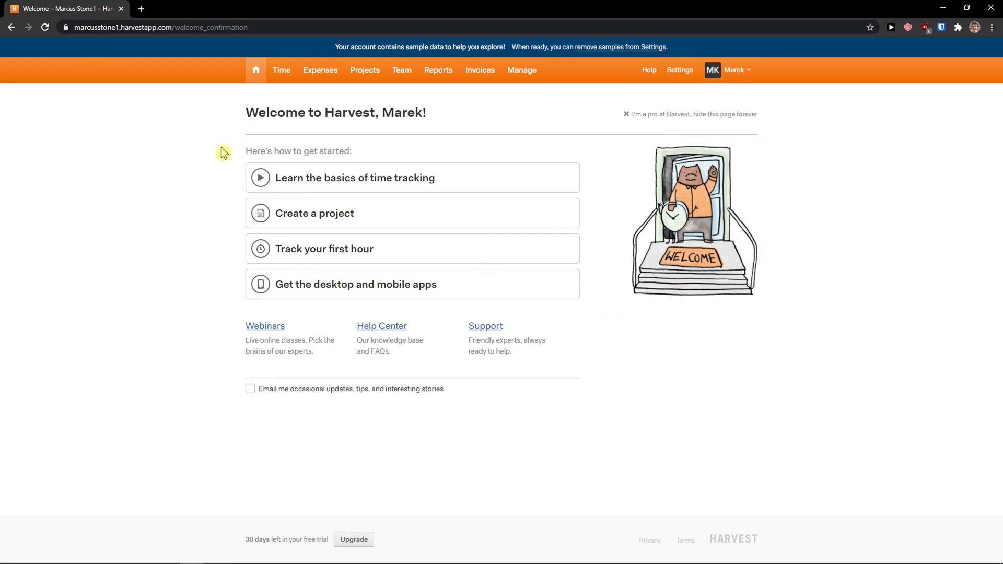
key("ctrl+plus")
key("ctrl+plus")
scroll(305, 271, "down", 1)
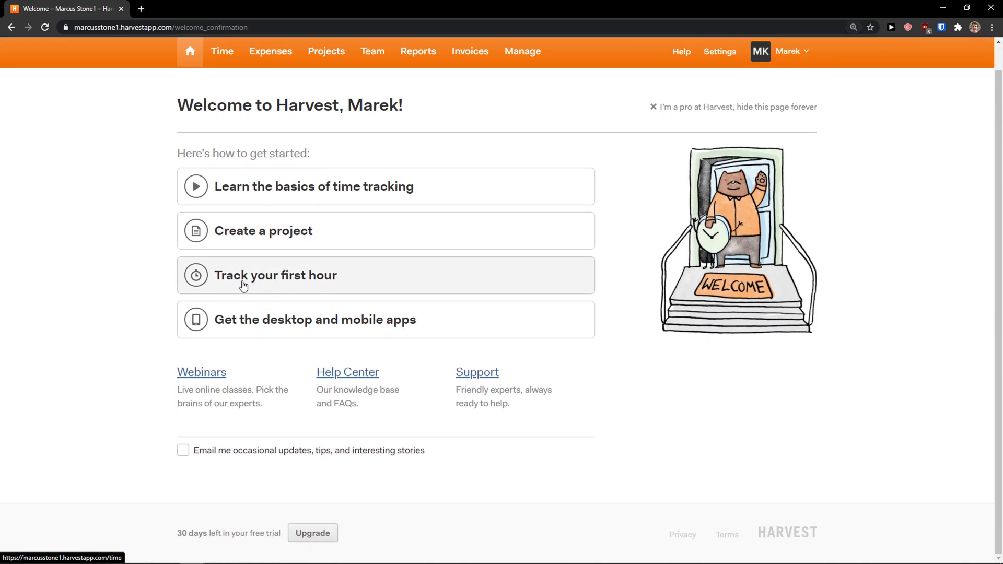
scroll(248, 314, "up", 1)
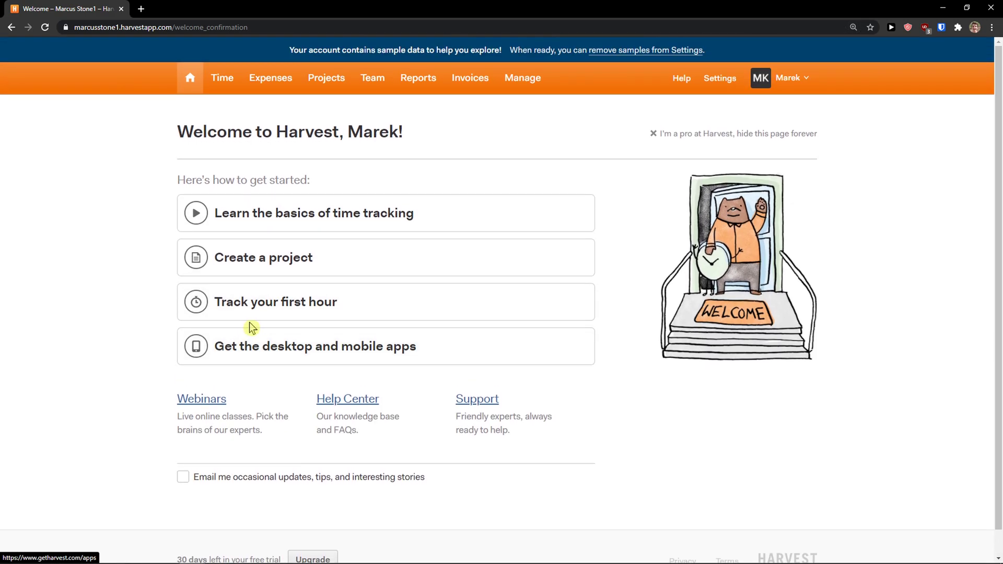
- Go to the Projects list and scroll through it
left_click(320, 82)
scroll(161, 156, "down", 1)
scroll(161, 157, "up", 1)
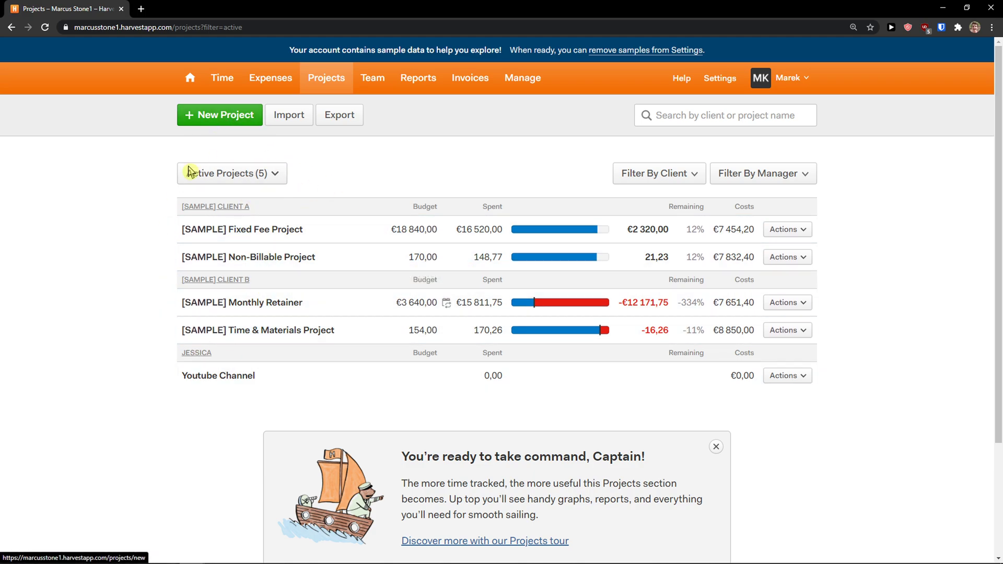
scroll(308, 365, "down", 1)
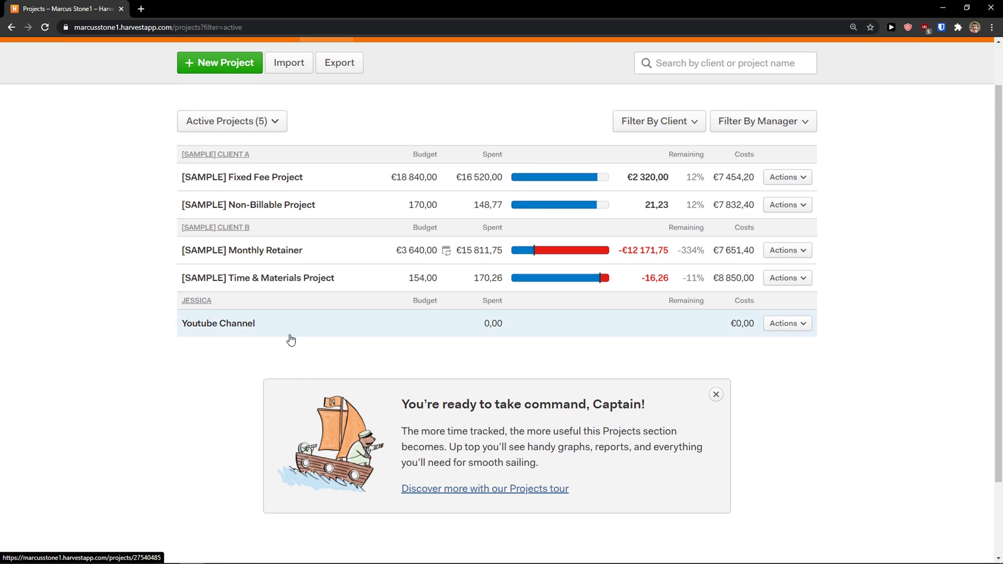
- Open the Youtube Channel project and review its 0,00 hours and task tables
left_click(279, 336)
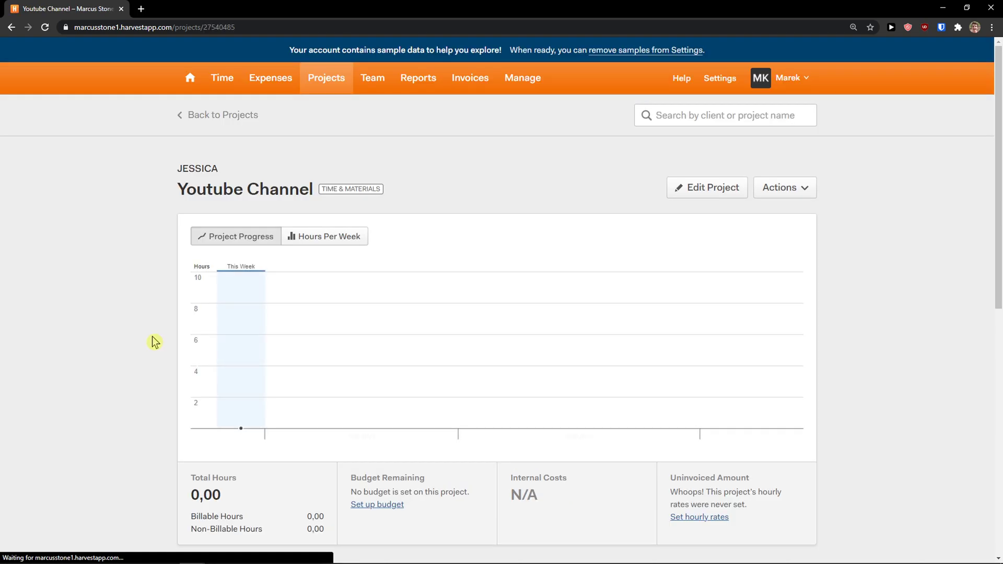
scroll(148, 333, "down", 1)
scroll(148, 333, "up", 1)
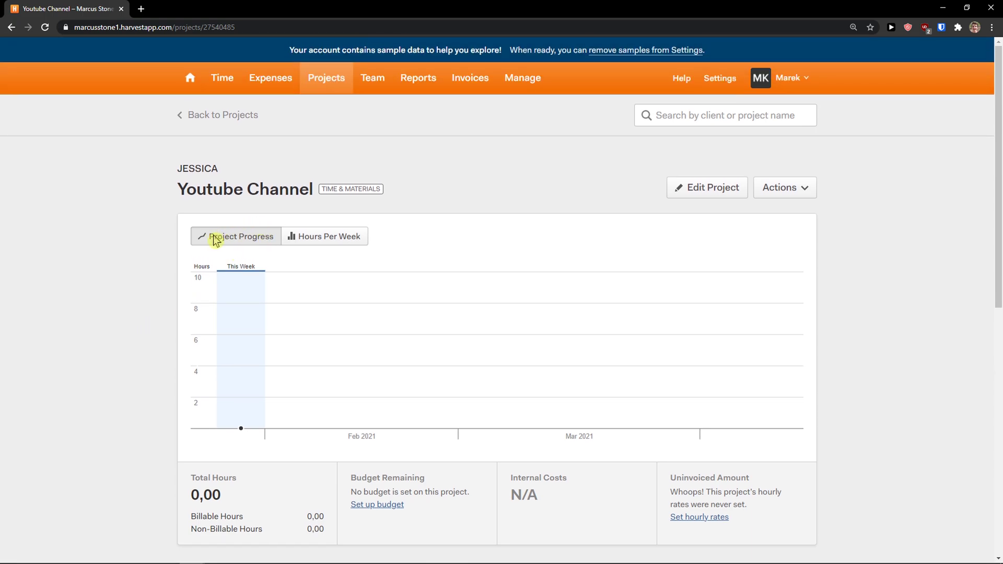
scroll(288, 235, "down", 1)
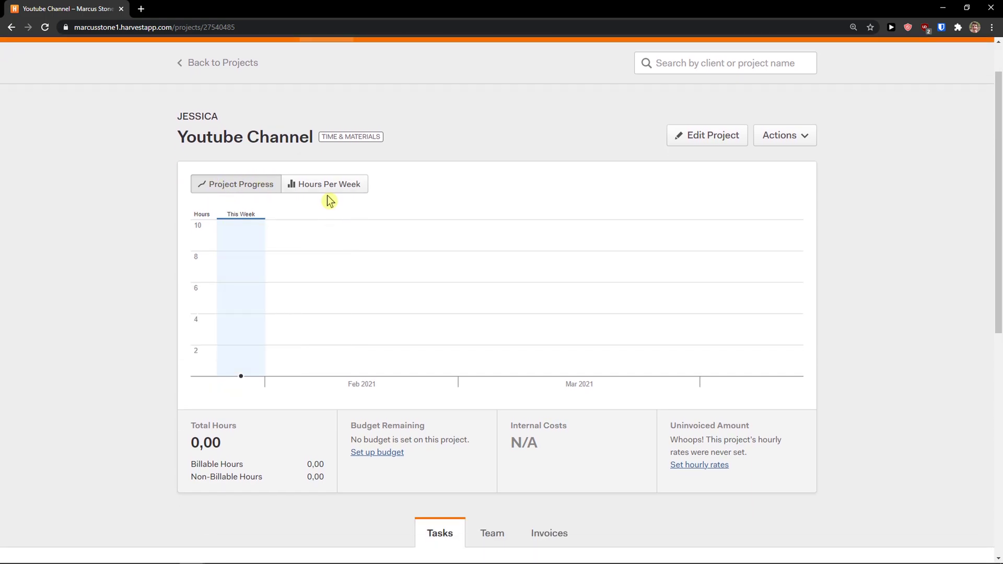
scroll(298, 220, "down", 1)
scroll(270, 241, "down", 2)
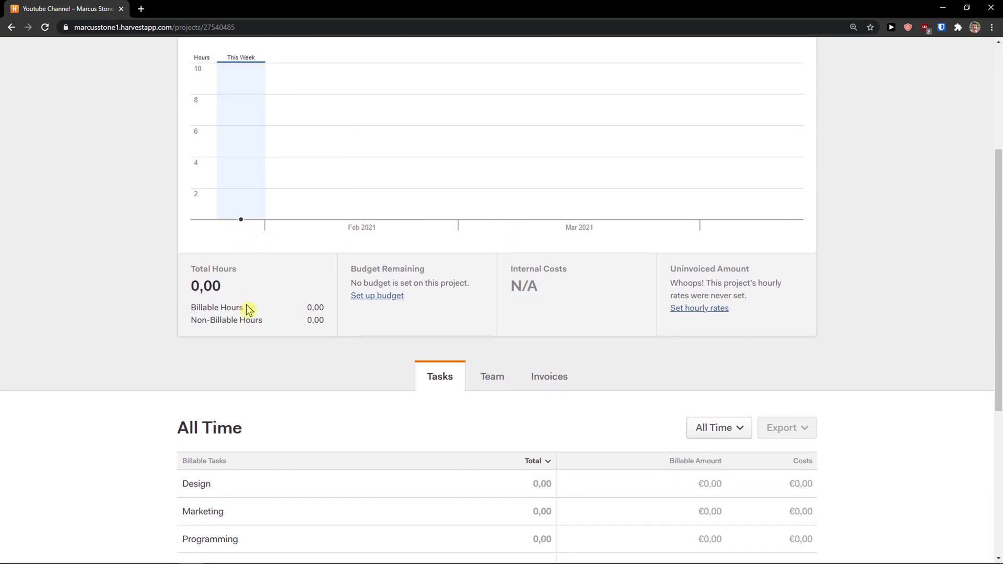
scroll(400, 345, "up", 1)
scroll(385, 342, "down", 6)
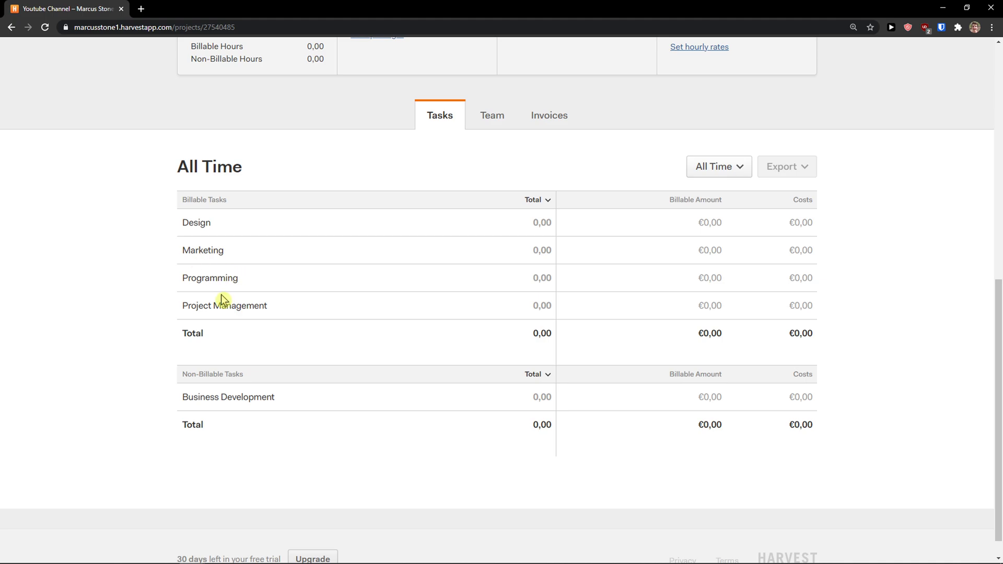
scroll(293, 331, "up", 8)
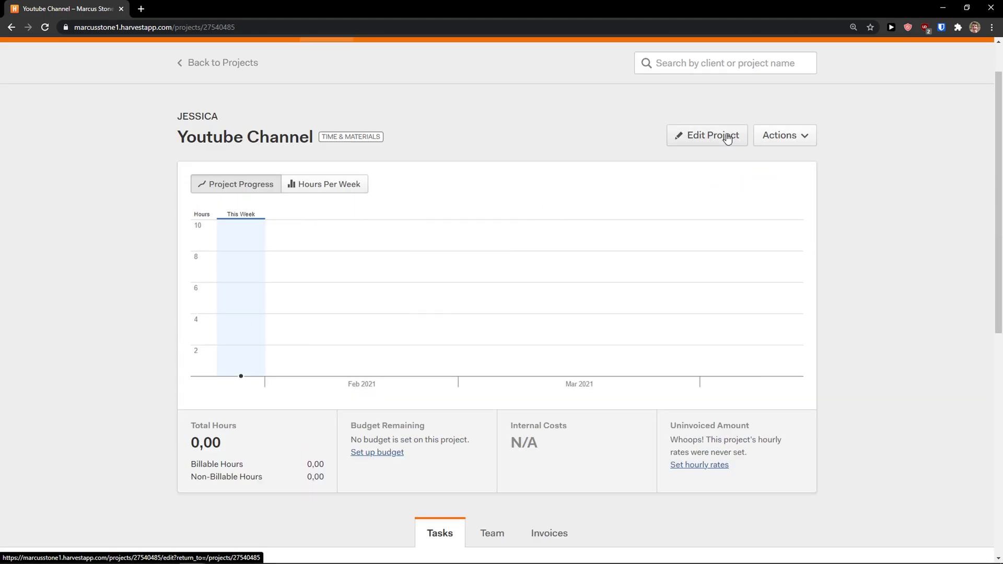
- Edit the project and enter YTB1 as the project code
left_click(728, 138)
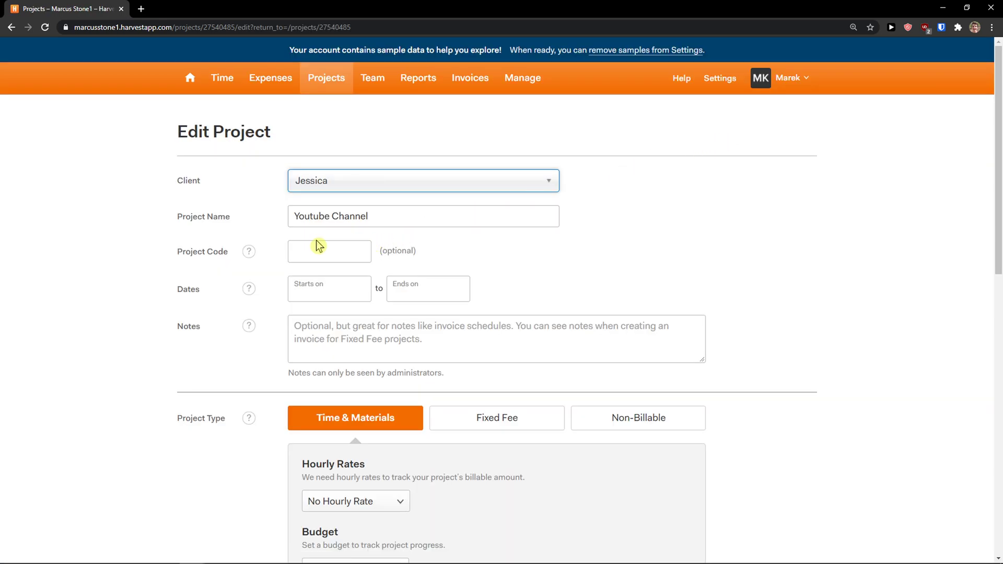
scroll(316, 246, "down", 1)
mouse_move(248, 204)
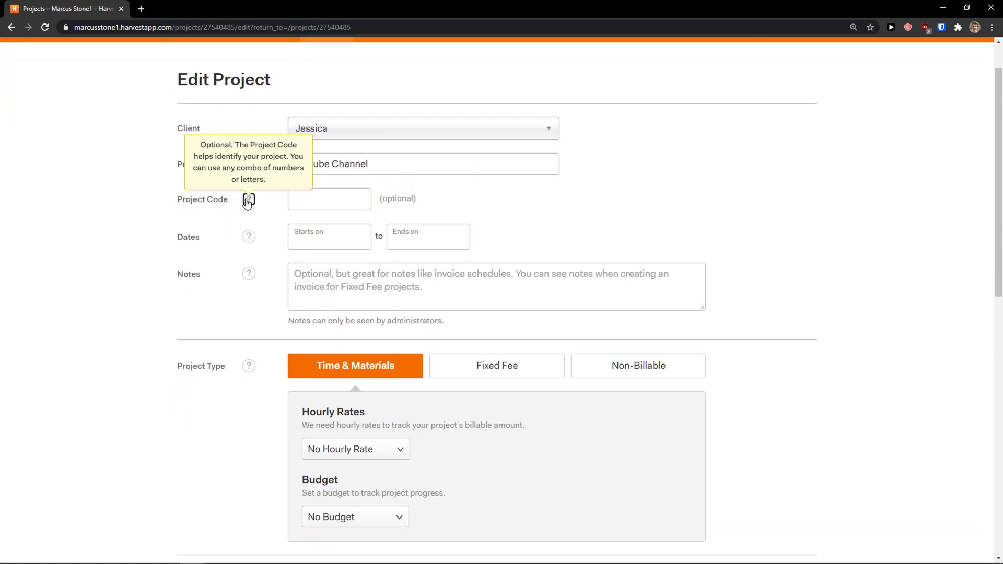
left_click_drag(201, 153, 287, 183)
left_click(314, 197)
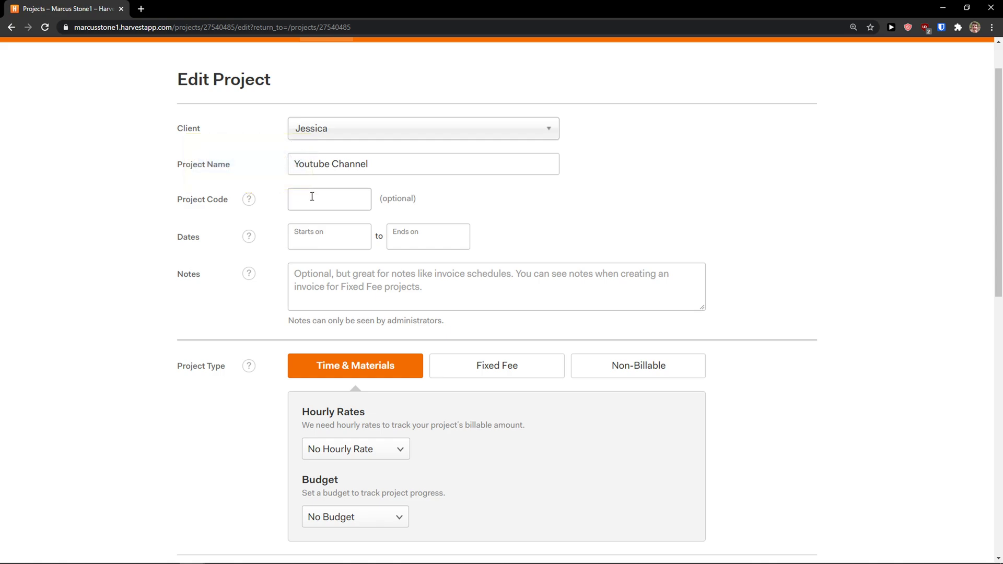
type("YTB1")
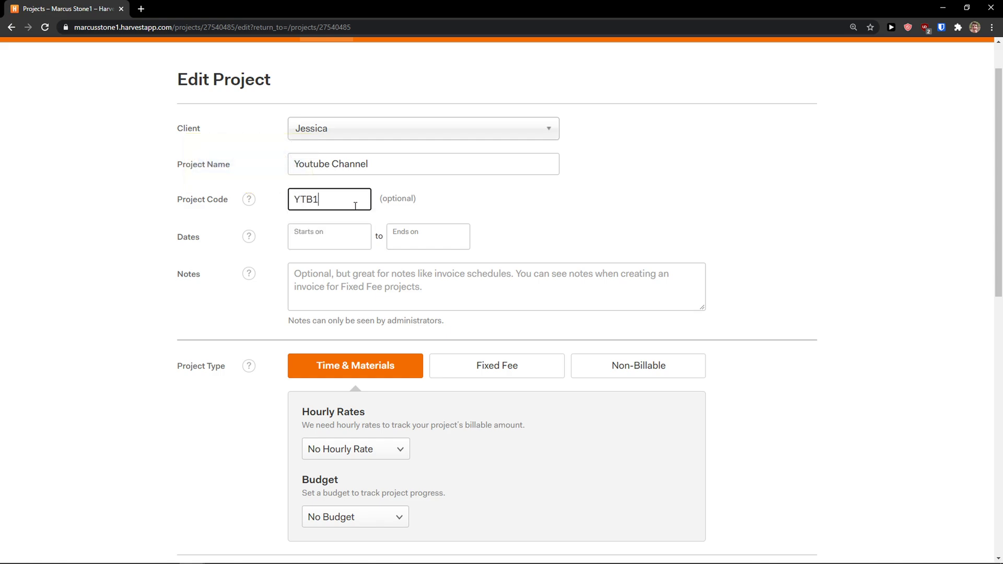
left_click(321, 242)
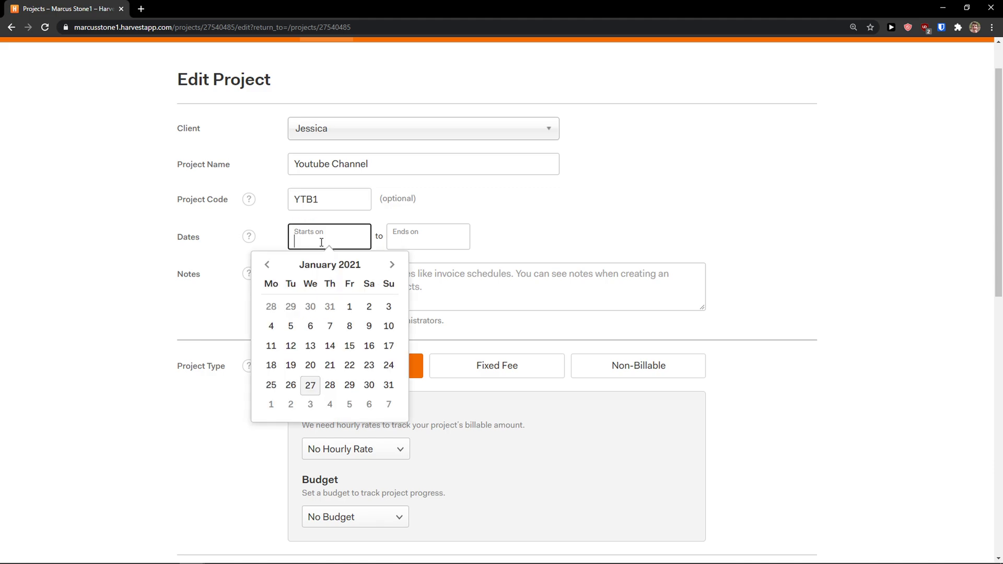
left_click(225, 249)
- Keep the Time & Materials type and set a €10 project hourly rate
scroll(282, 269, "down", 2)
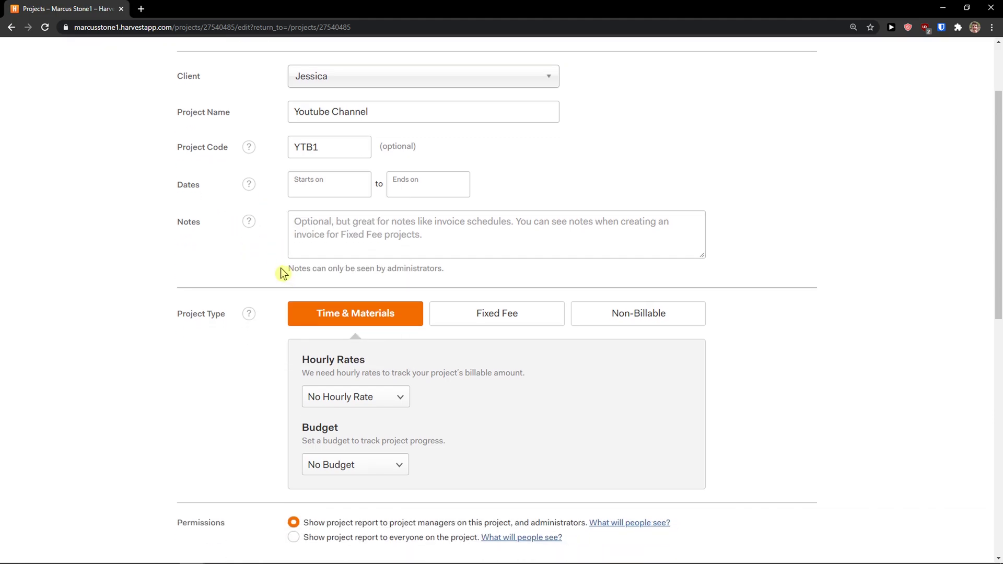
scroll(272, 271, "up", 2)
scroll(274, 268, "down", 3)
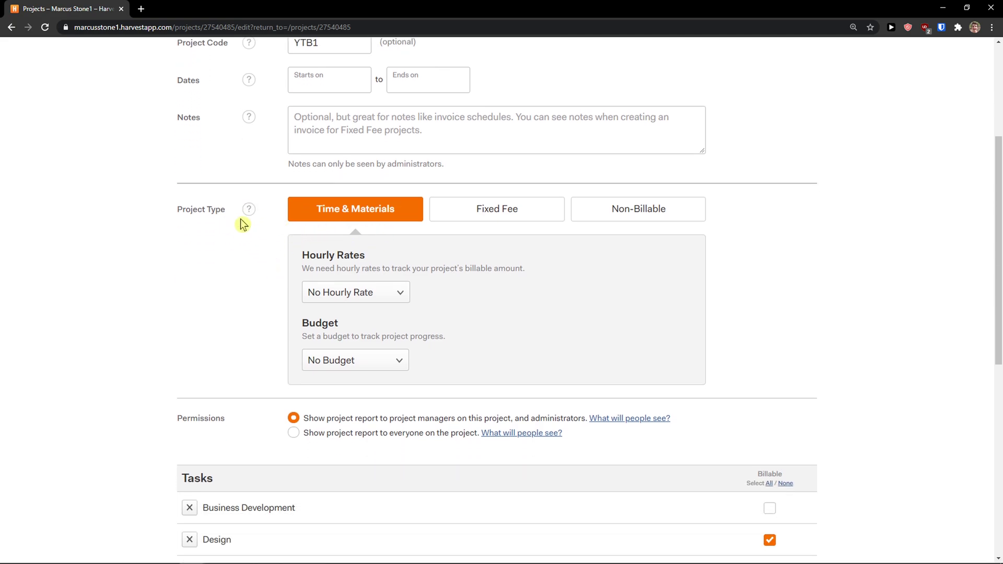
left_click(489, 220)
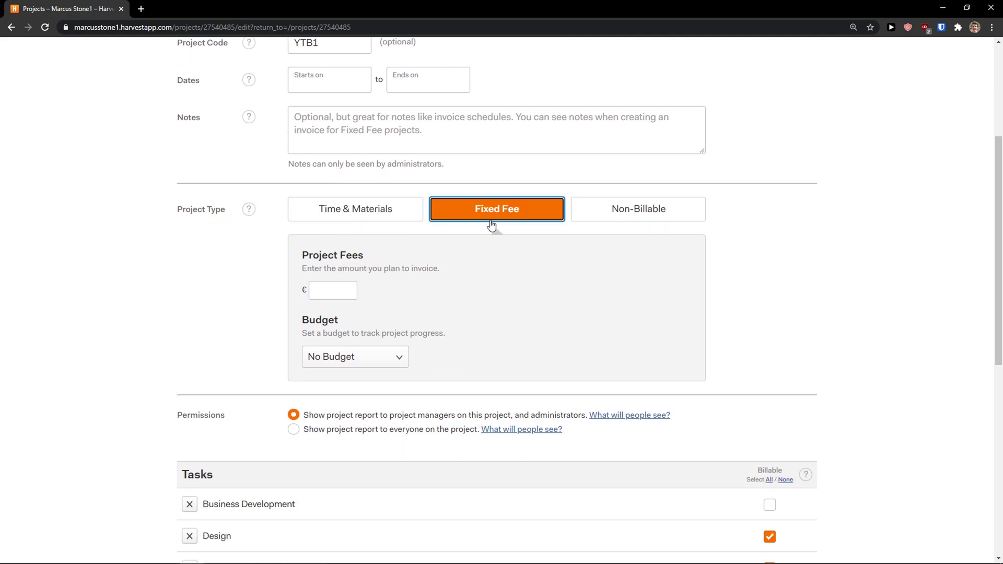
left_click(617, 220)
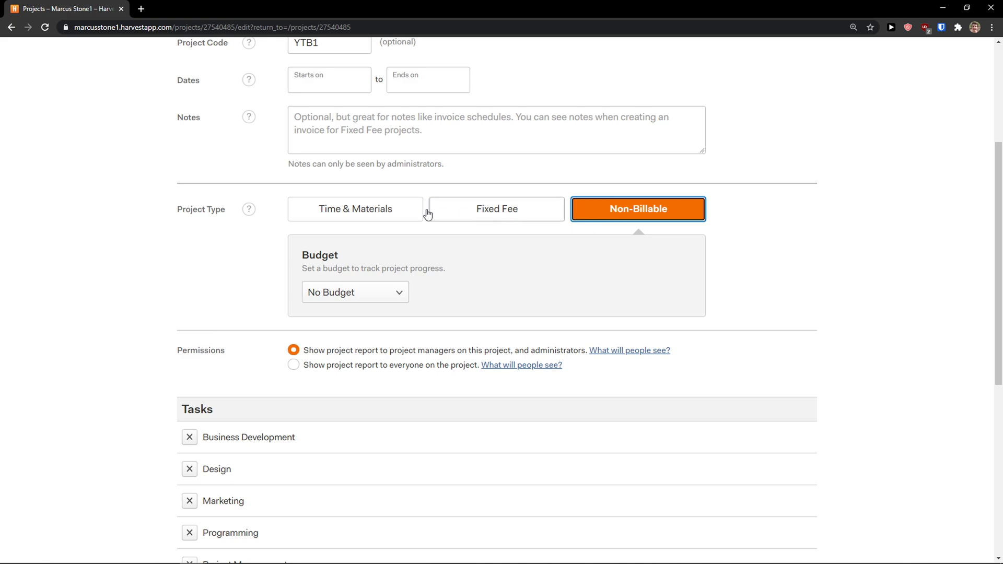
left_click(369, 209)
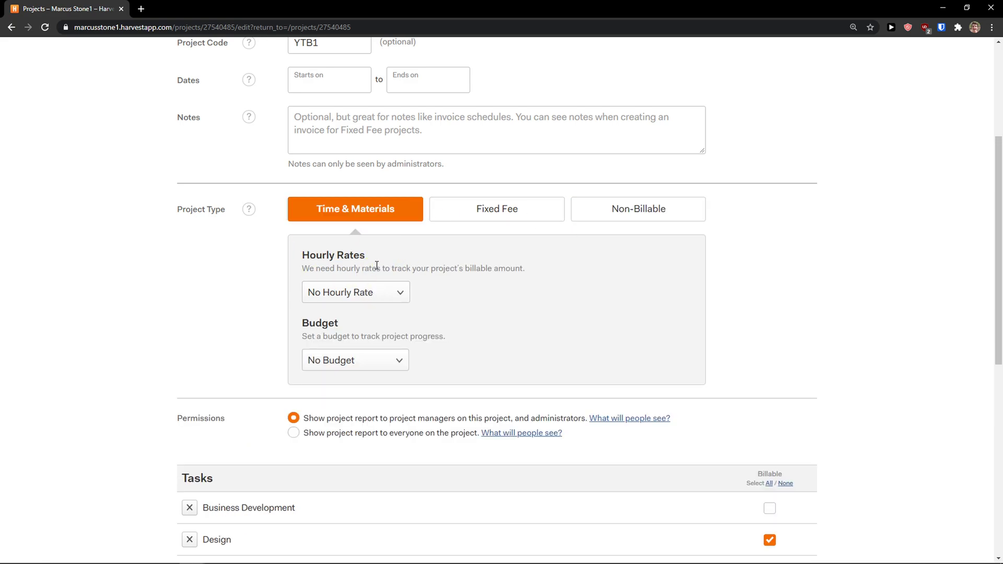
left_click(380, 293)
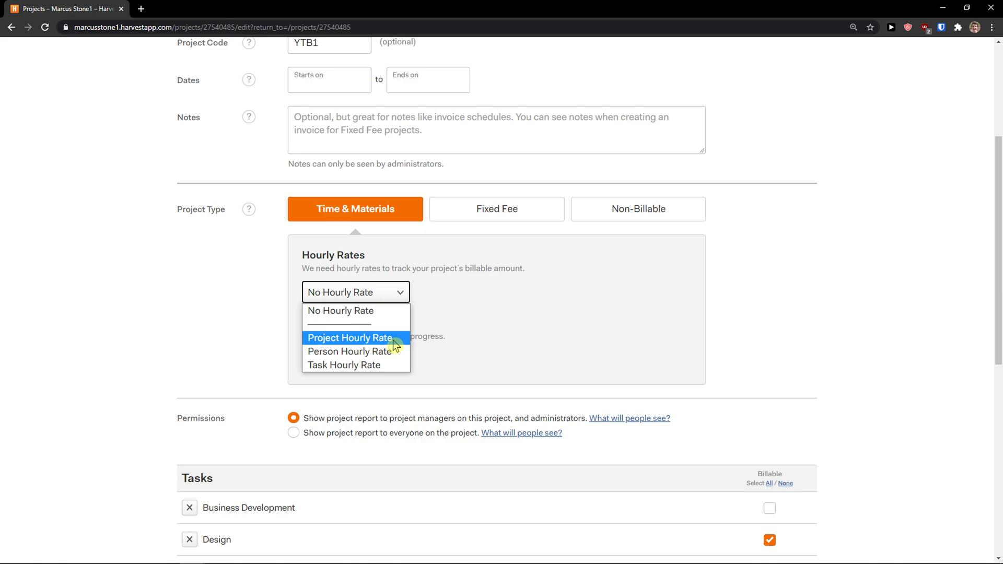
left_click(393, 338)
left_click(439, 298)
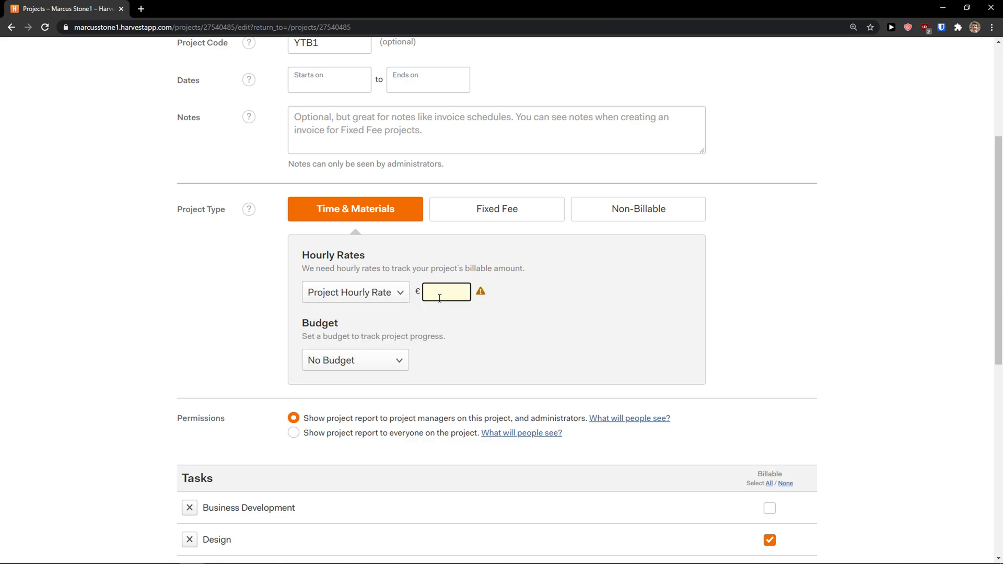
left_click(306, 357)
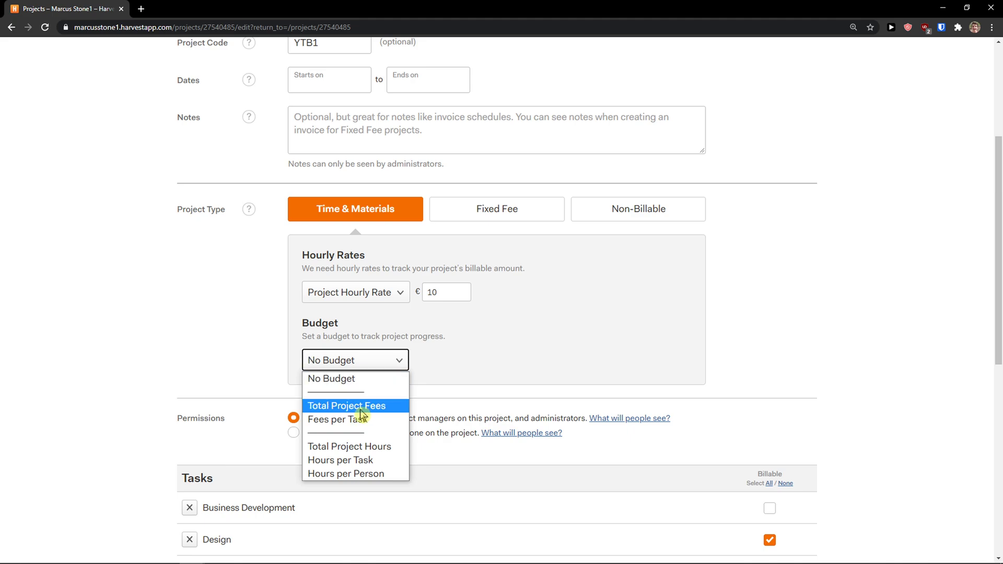
- Budget 50 total project hours, resetting every month
left_click(385, 446)
left_click(422, 363)
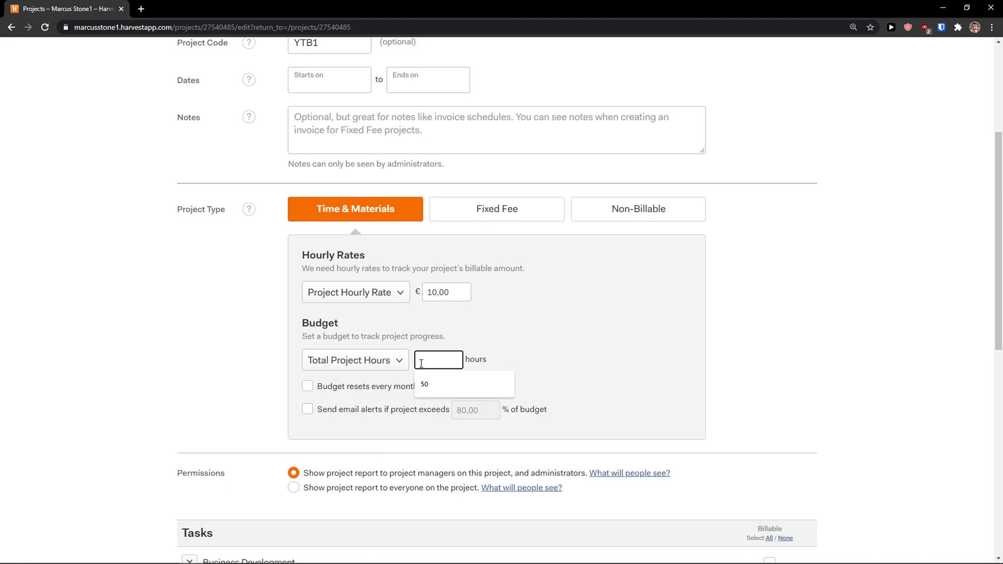
type("4")
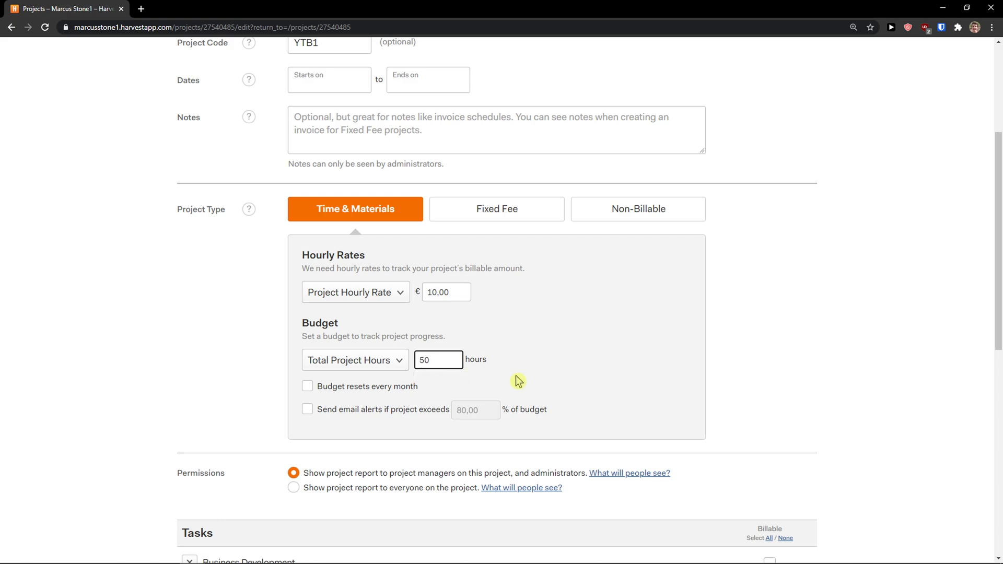
left_click(518, 381)
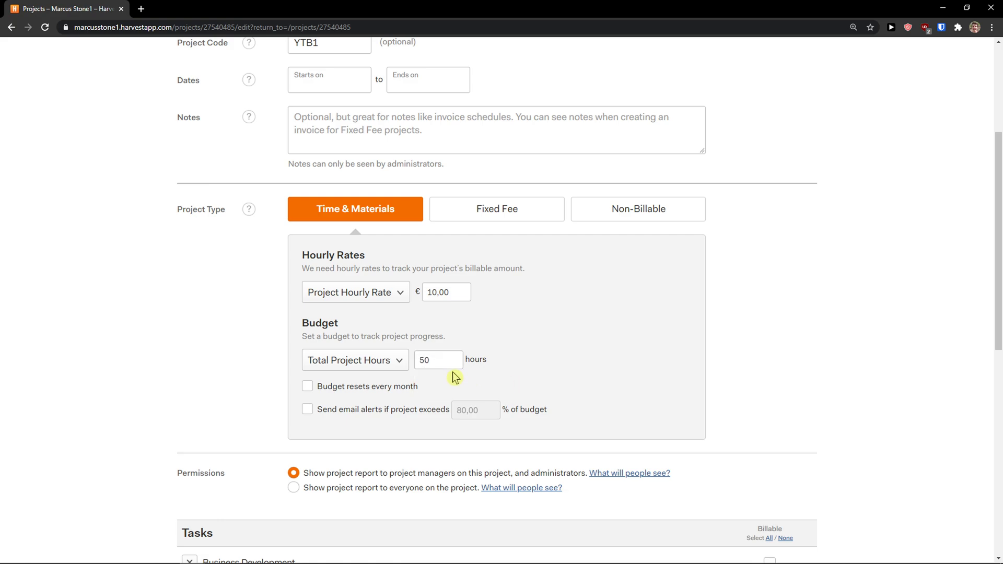
left_click(308, 392)
left_click(308, 392)
left_click(307, 391)
- Keep Total Project Hours as budget type and enable email alerts above 80%
scroll(312, 426, "down", 1)
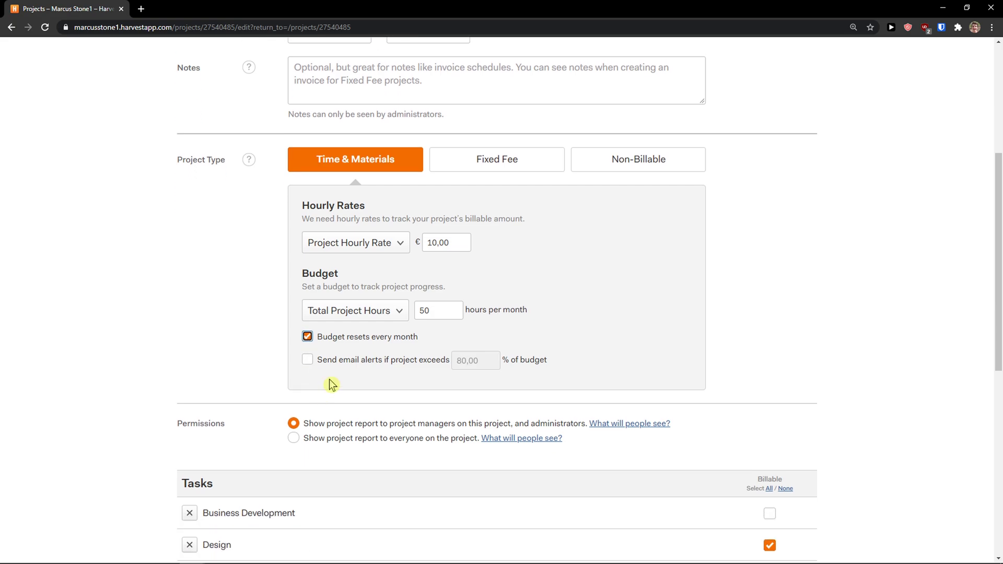
left_click(351, 309)
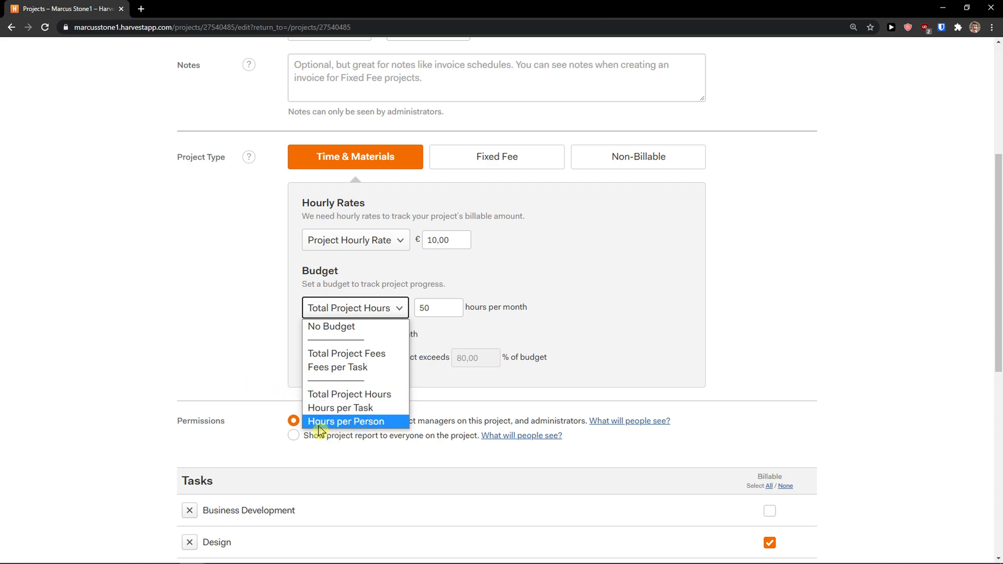
left_click(270, 400)
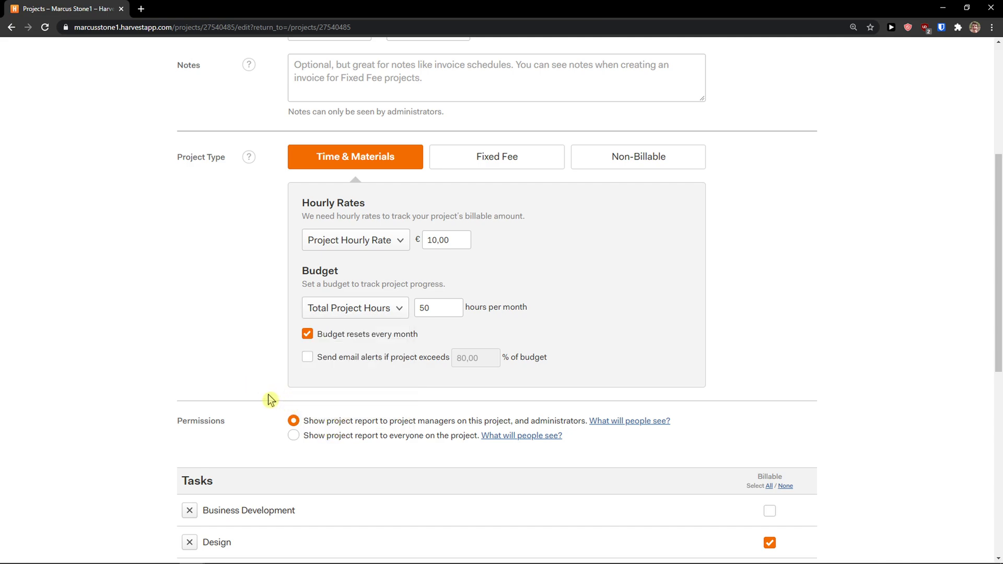
left_click(321, 360)
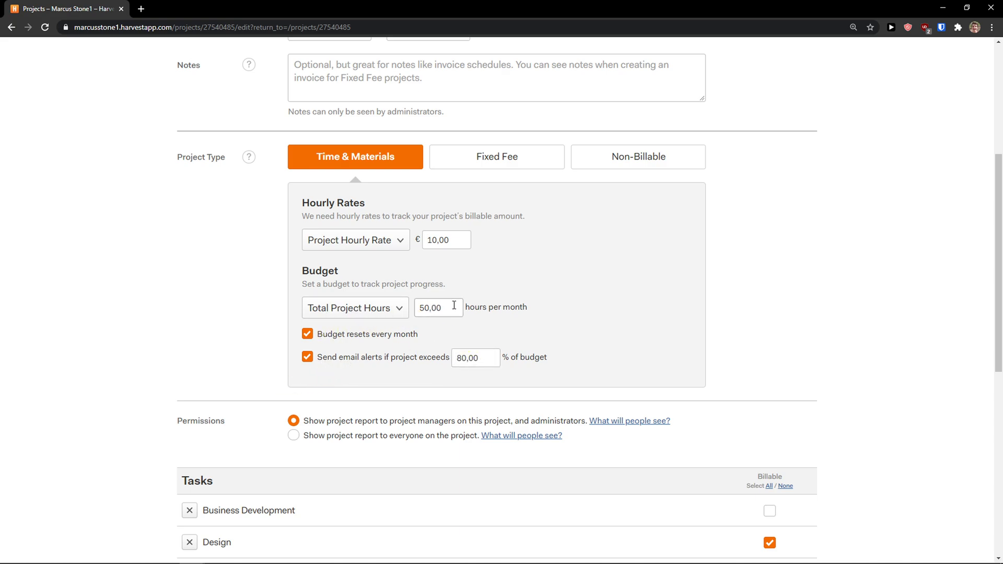
- Archive the Project Management, Programming, Marketing and Design tasks
scroll(410, 341, "down", 2)
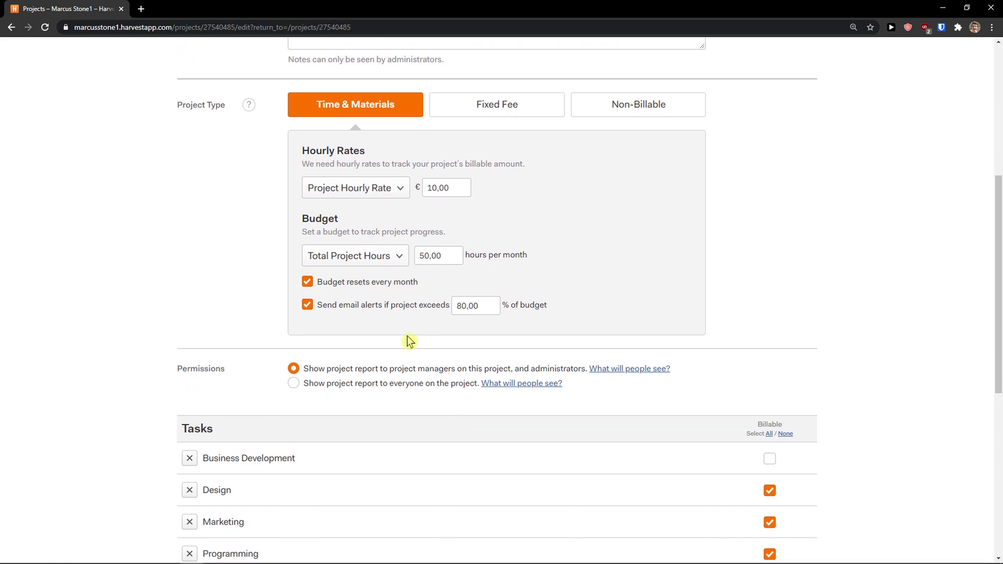
scroll(407, 341, "down", 1)
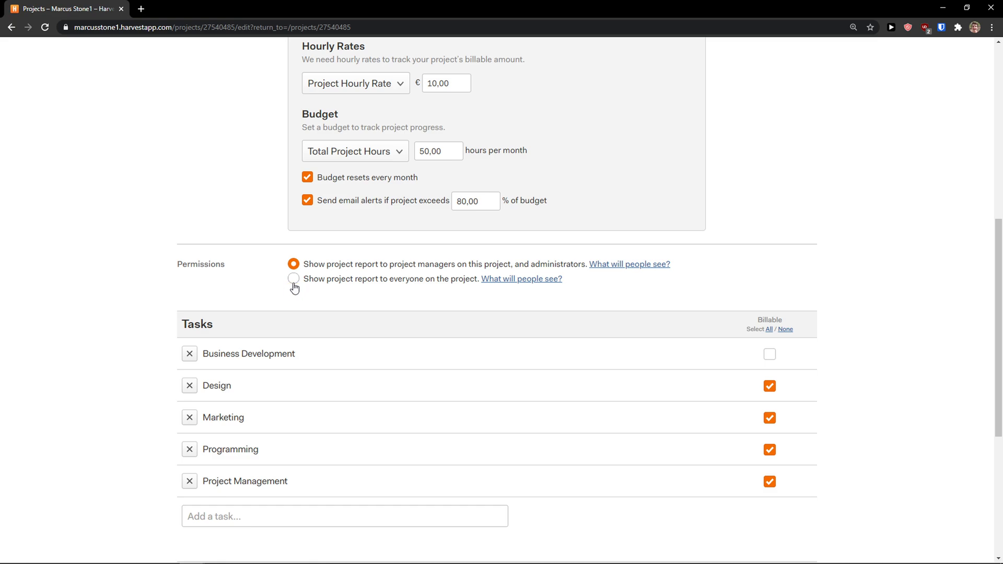
scroll(335, 293, "down", 1)
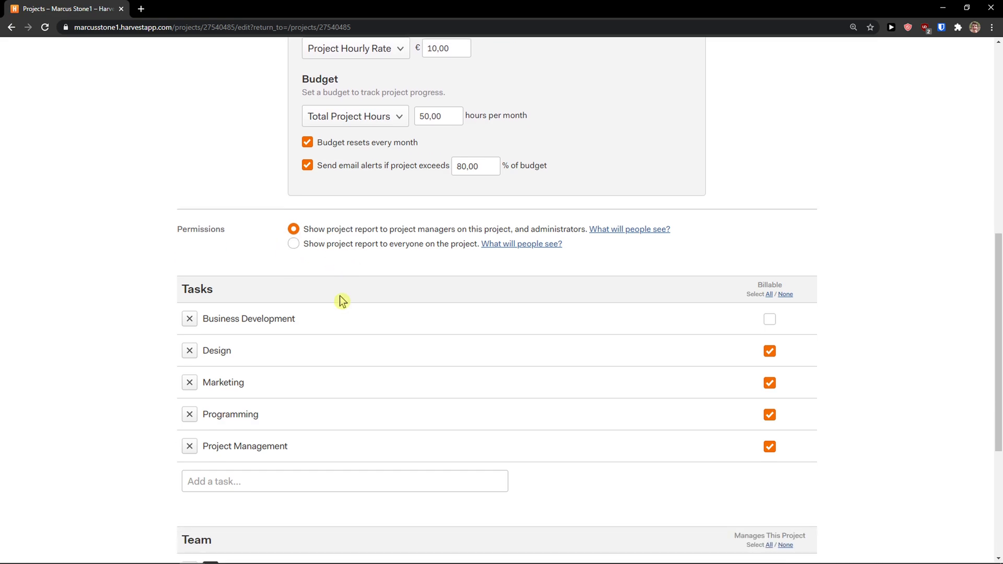
left_click(422, 468)
left_click(190, 429)
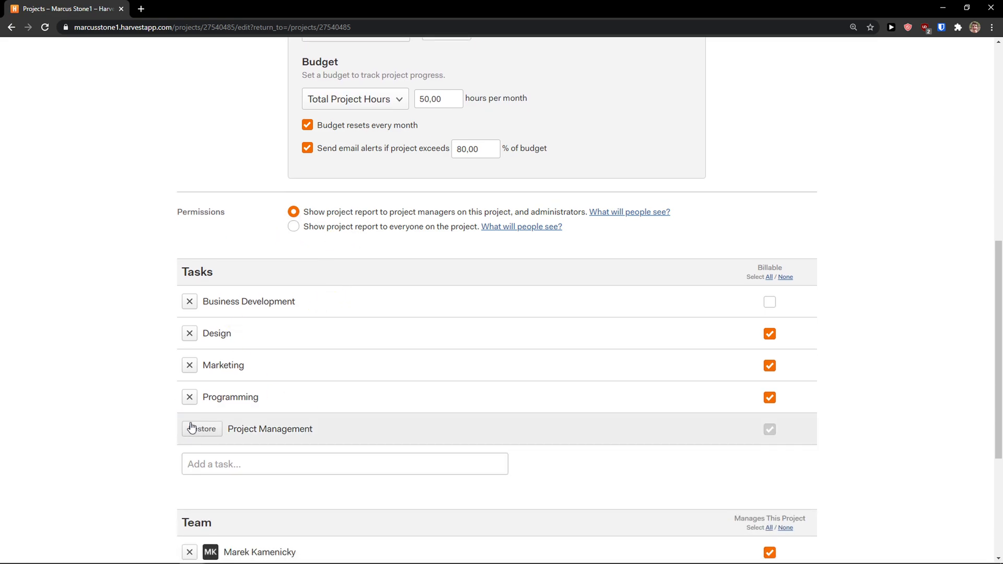
left_click(190, 397)
left_click(190, 366)
left_click(189, 334)
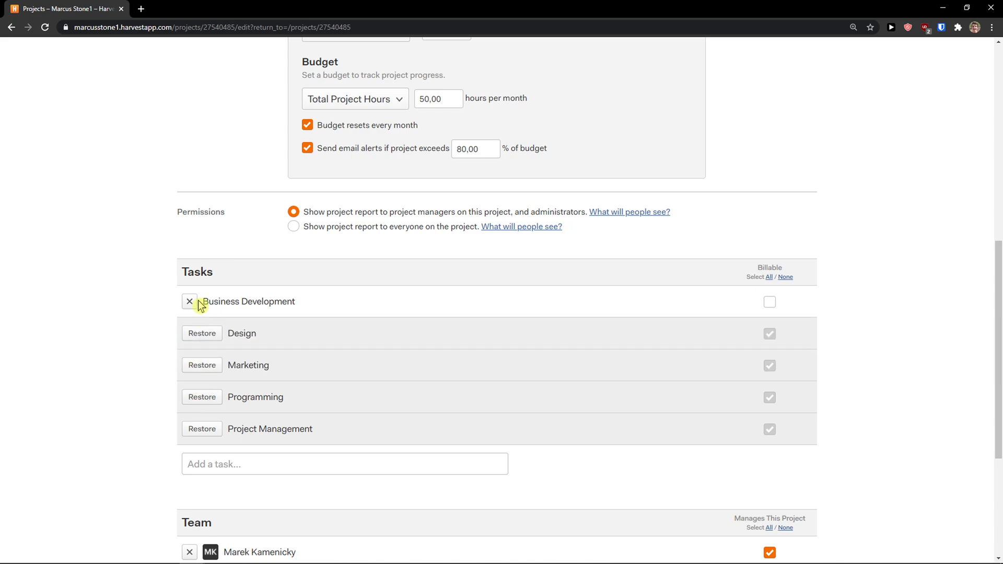
- Add 'Youtube description' and 'Youtube Video' as new project tasks
left_click(252, 457)
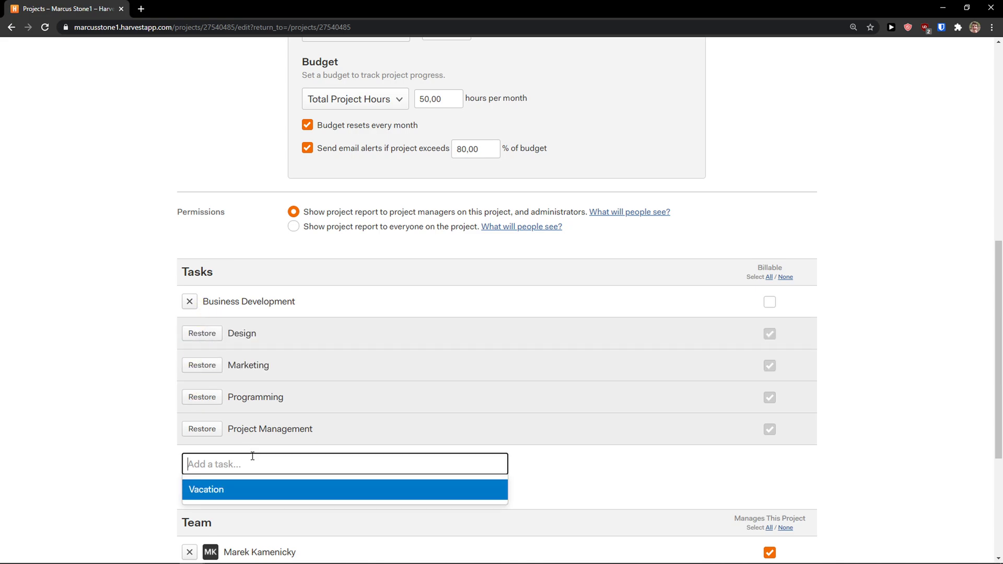
type("Youtube des")
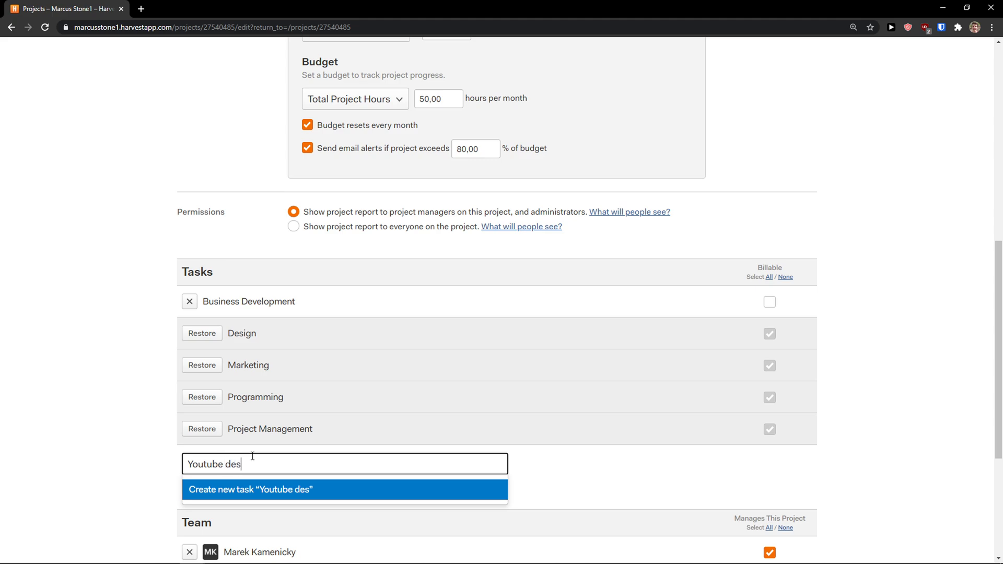
type("cription")
key("Return")
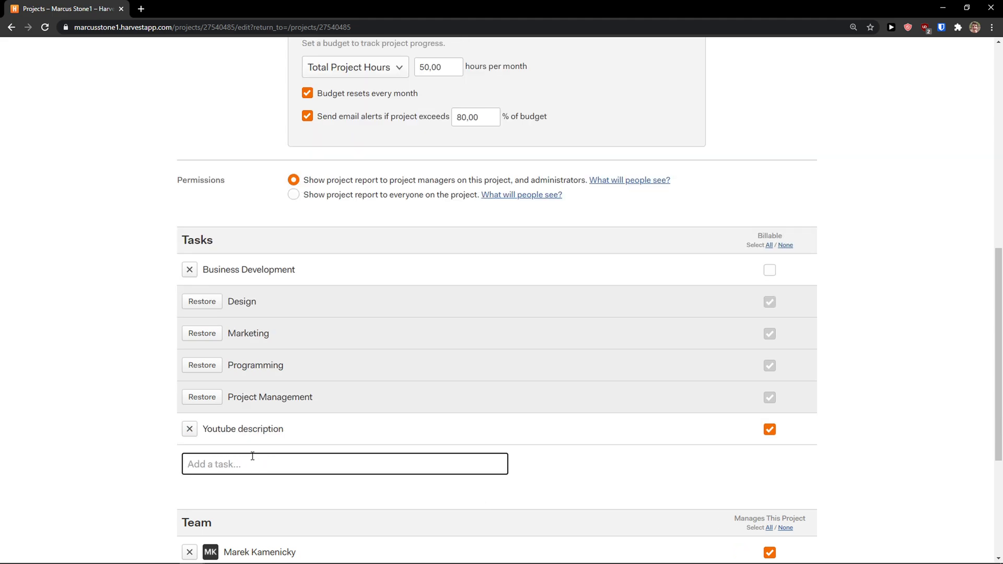
type("Youtube Video")
key("Return")
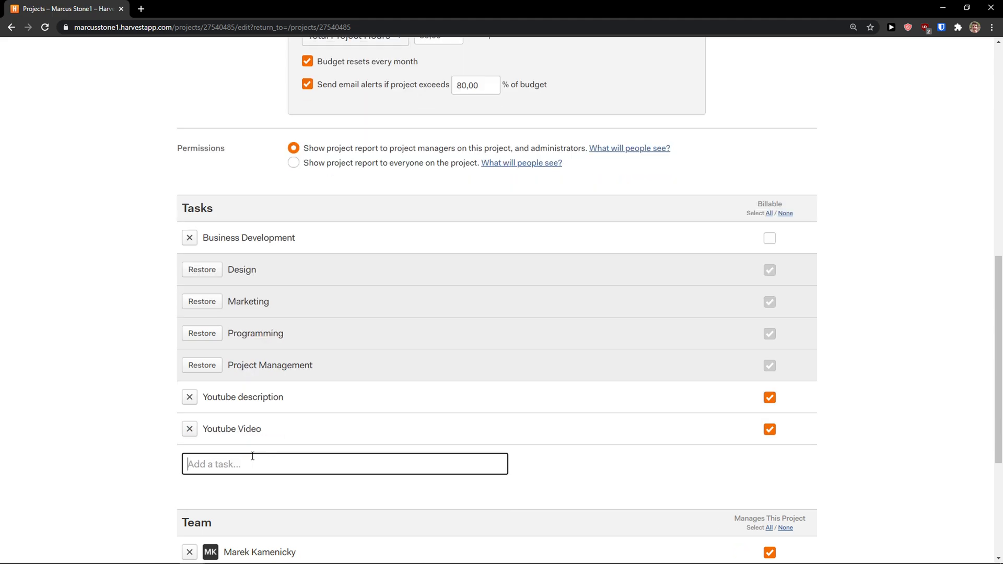
scroll(273, 455, "down", 2)
scroll(265, 464, "down", 1)
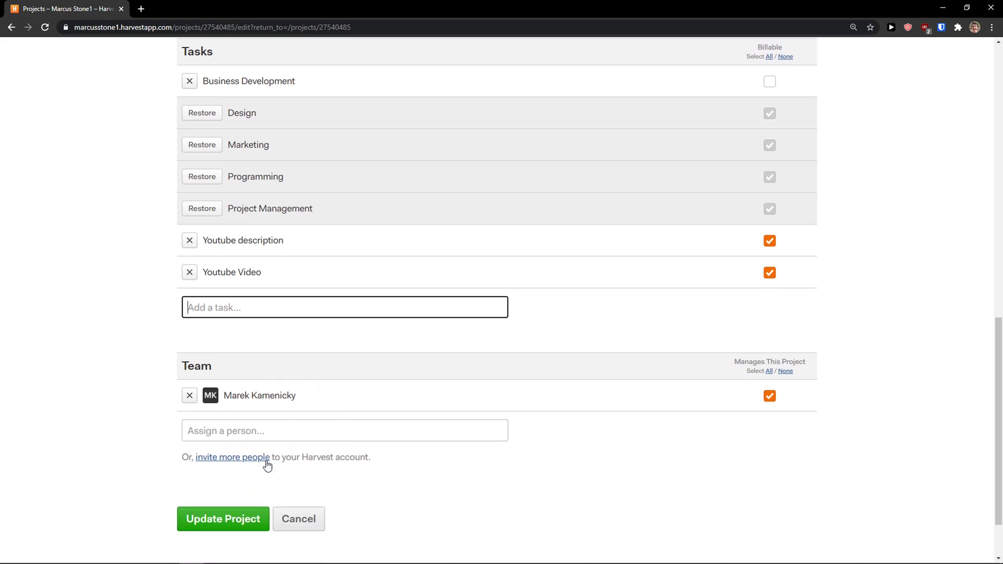
scroll(261, 459, "up", 10)
scroll(269, 464, "up", 3)
scroll(269, 464, "down", 12)
scroll(267, 464, "down", 3)
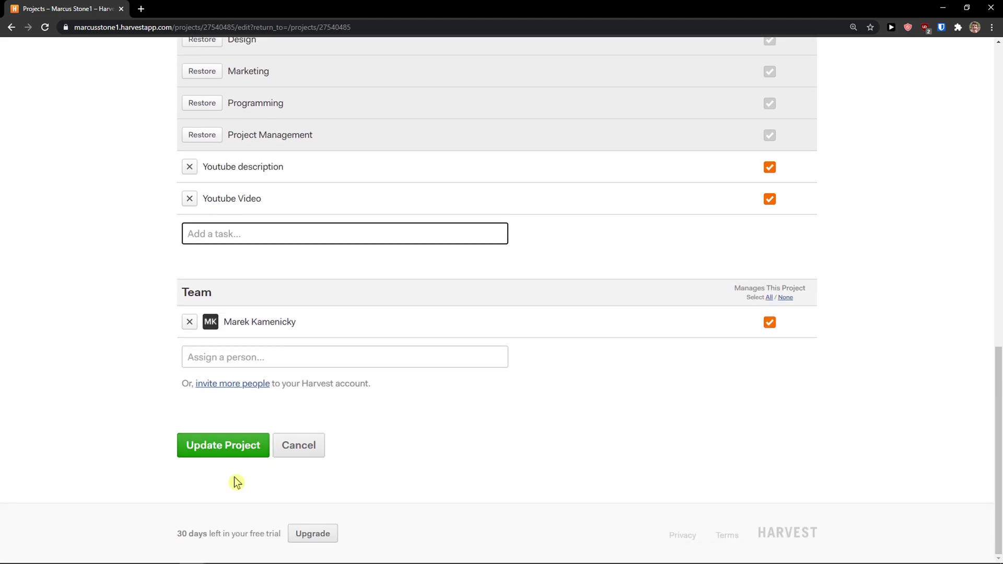
- Update the Youtube Channel project and review its saved tasks
left_click(233, 447)
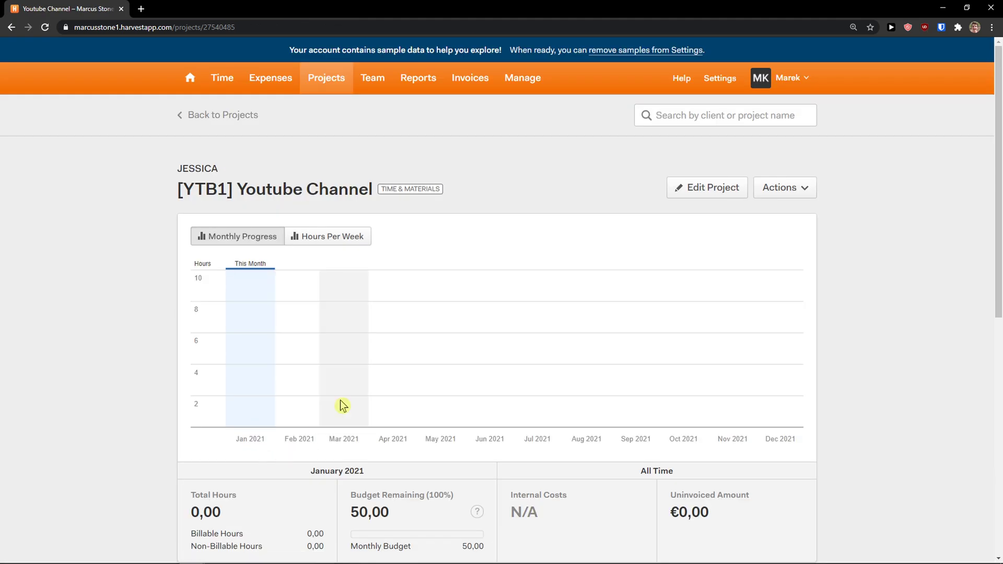
scroll(314, 355, "down", 1)
scroll(262, 241, "down", 7)
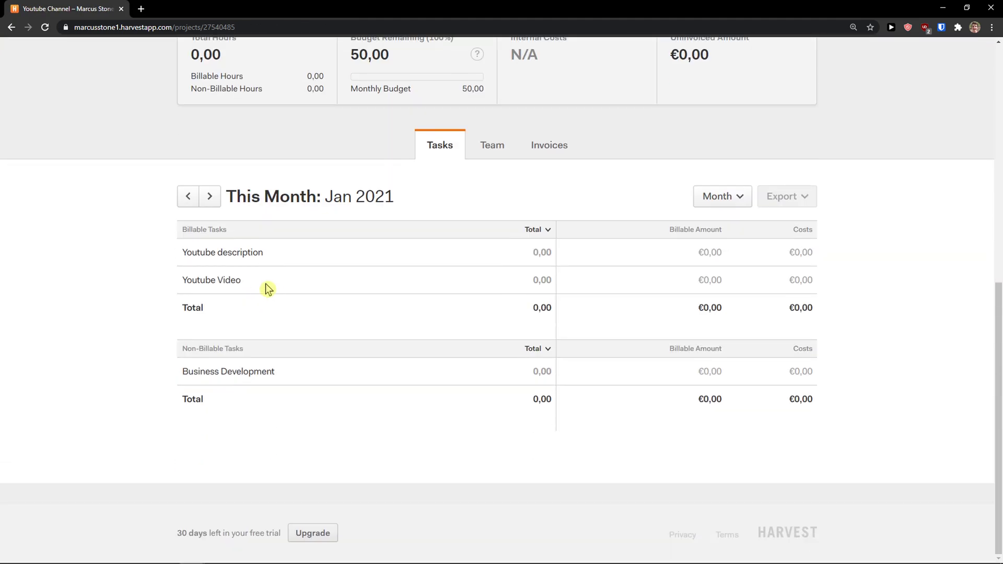
scroll(225, 282, "up", 3)
scroll(340, 335, "up", 6)
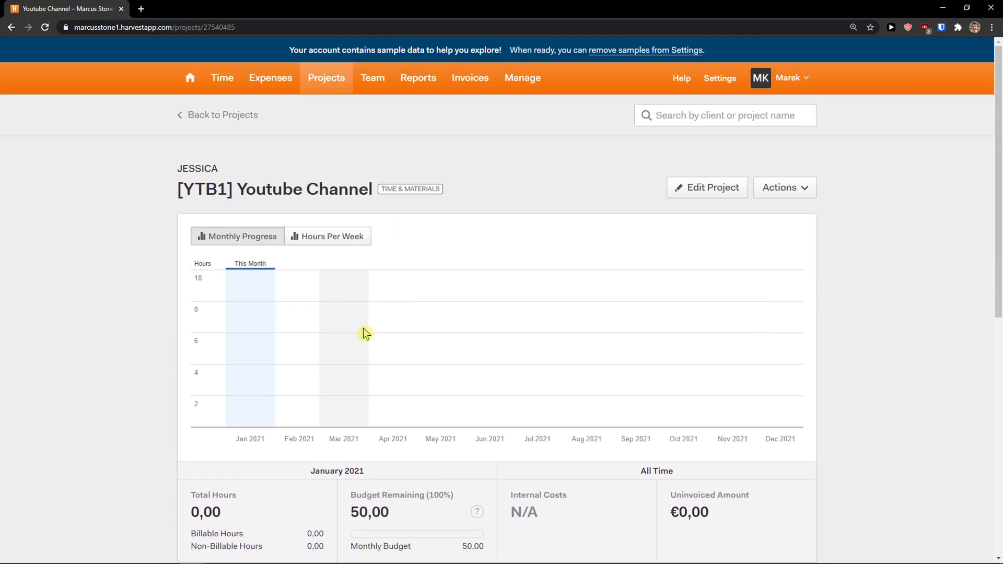
- Open a blank New Project form from the Projects list
left_click(339, 83)
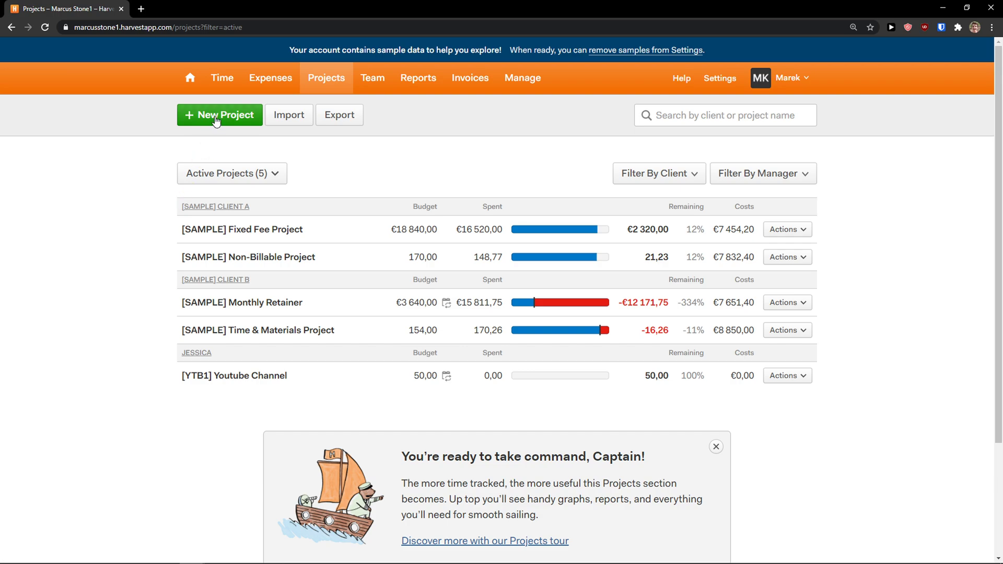
left_click(216, 118)
scroll(211, 240, "down", 10)
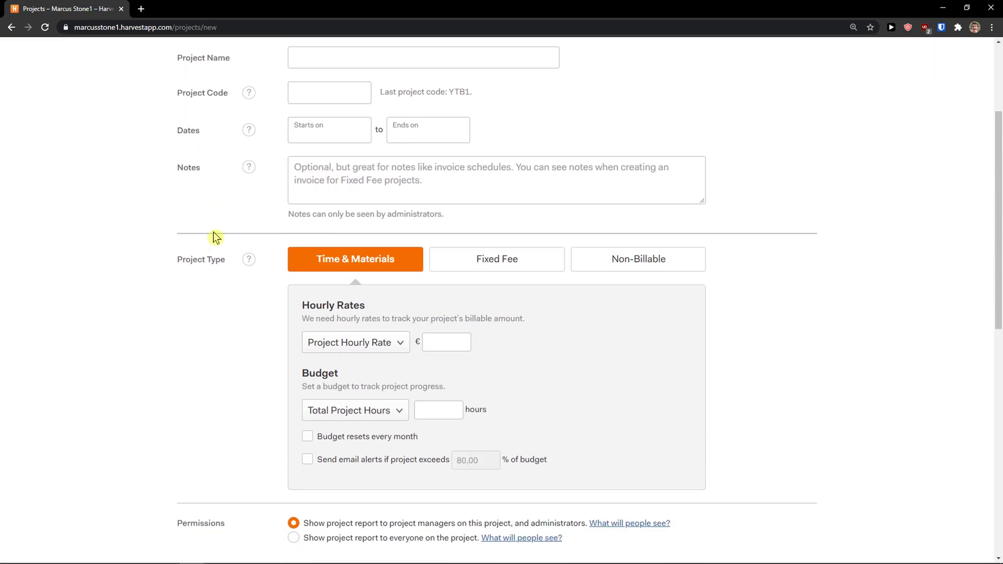
scroll(227, 226, "down", 3)
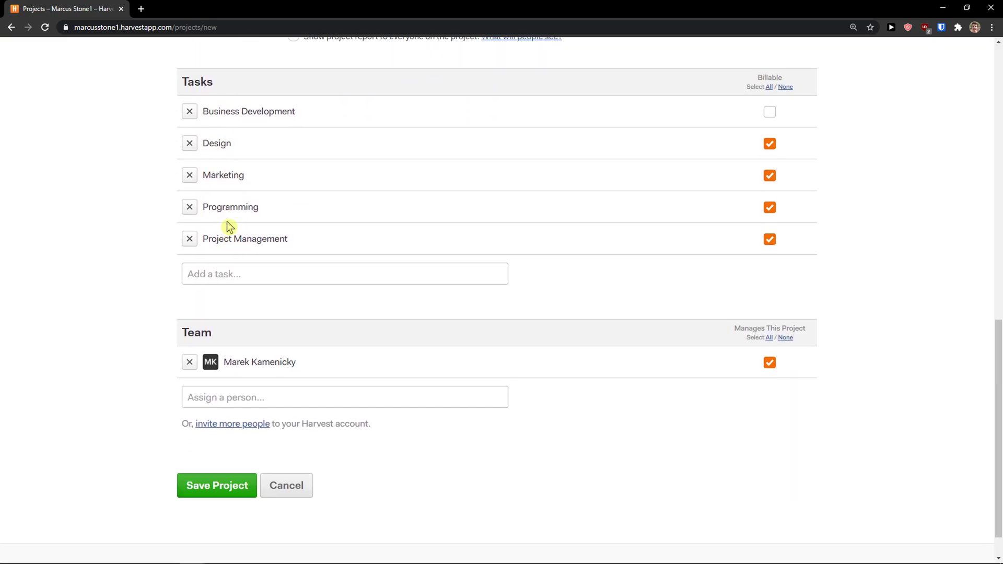
scroll(227, 226, "up", 10)
scroll(224, 240, "up", 2)
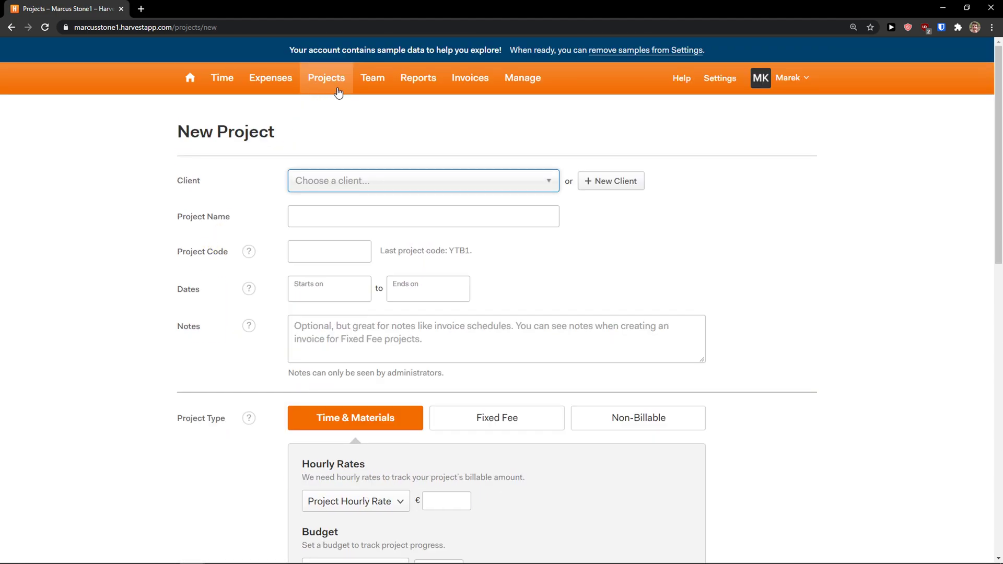
- Look over the Team page and the Add Person form, then return
left_click(371, 83)
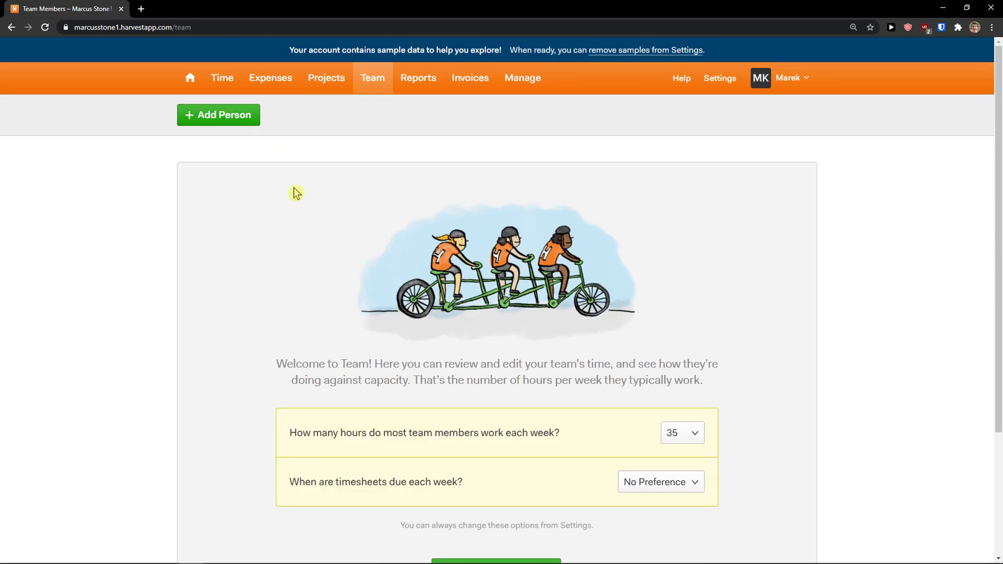
scroll(296, 194, "down", 1)
scroll(293, 189, "up", 1)
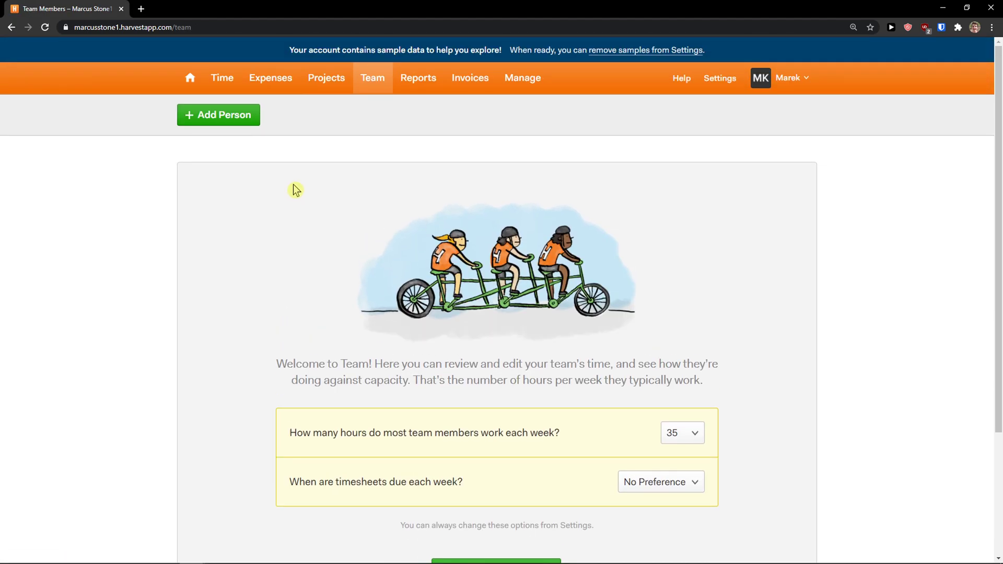
left_click(233, 118)
left_click(11, 27)
- View the time report by project and client, then check Invoices and Expenses
left_click(427, 83)
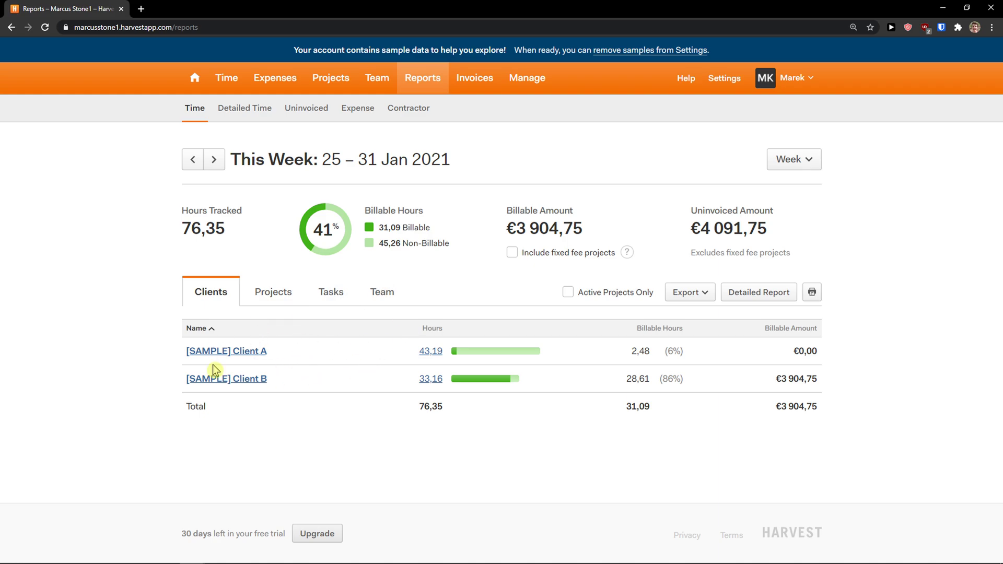
left_click(260, 294)
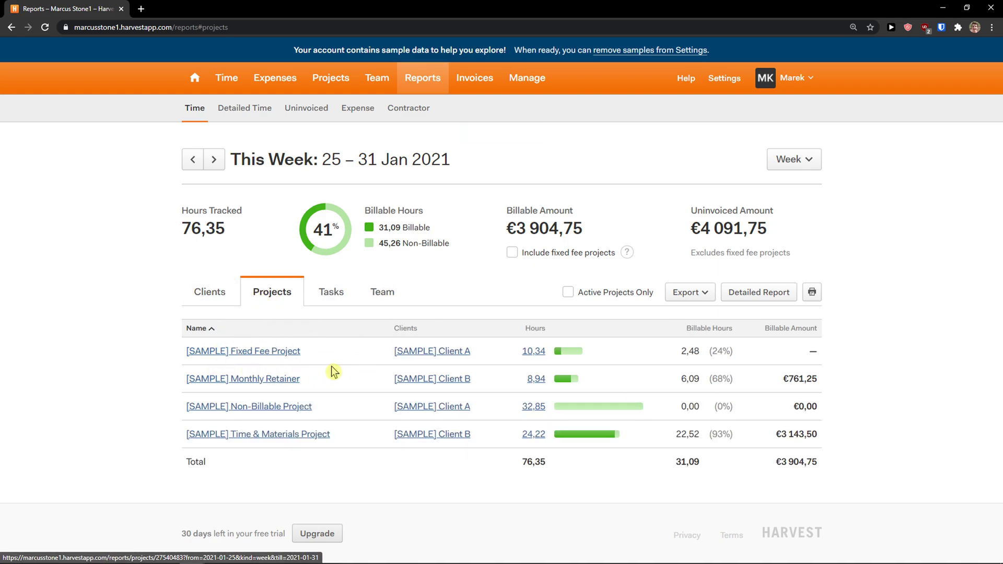
left_click(206, 290)
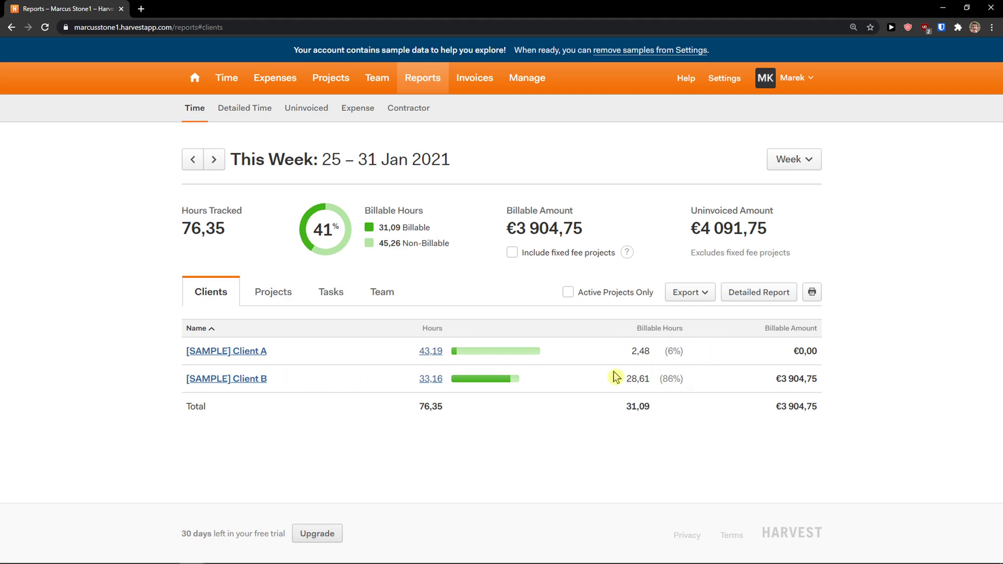
left_click(484, 89)
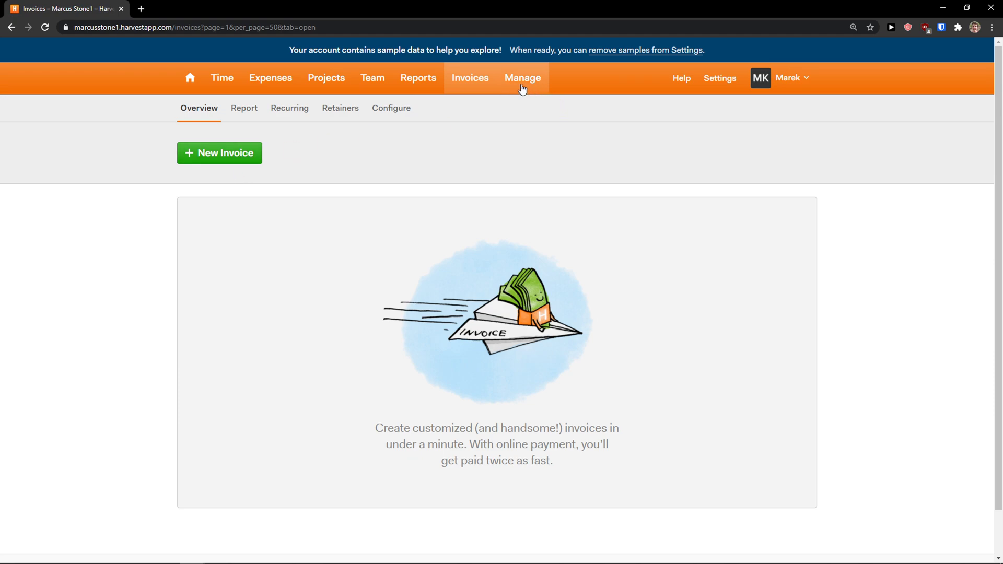
left_click(250, 90)
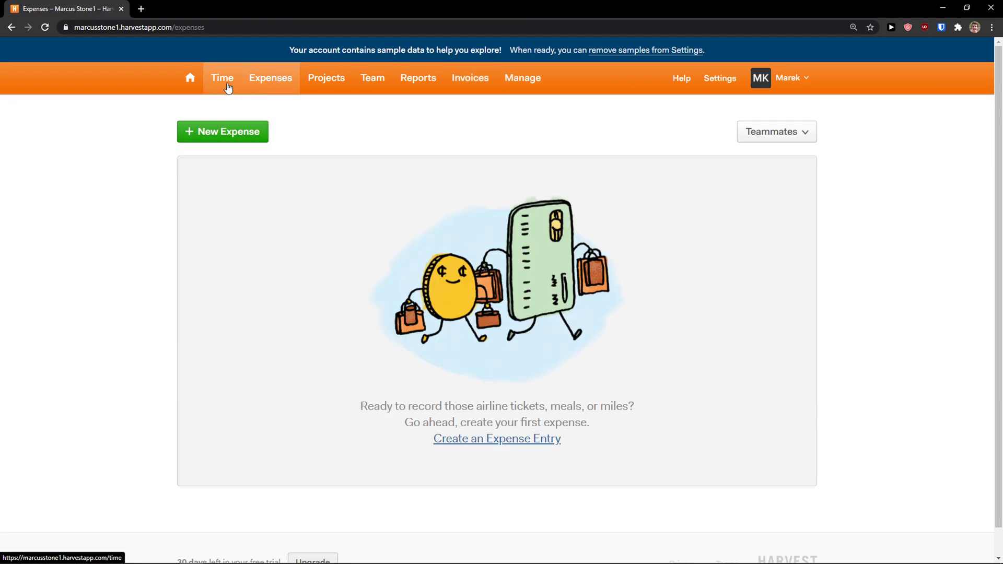
- Start a new expense for the [YTB1] Youtube Channel project in the Entertainment category
left_click(238, 129)
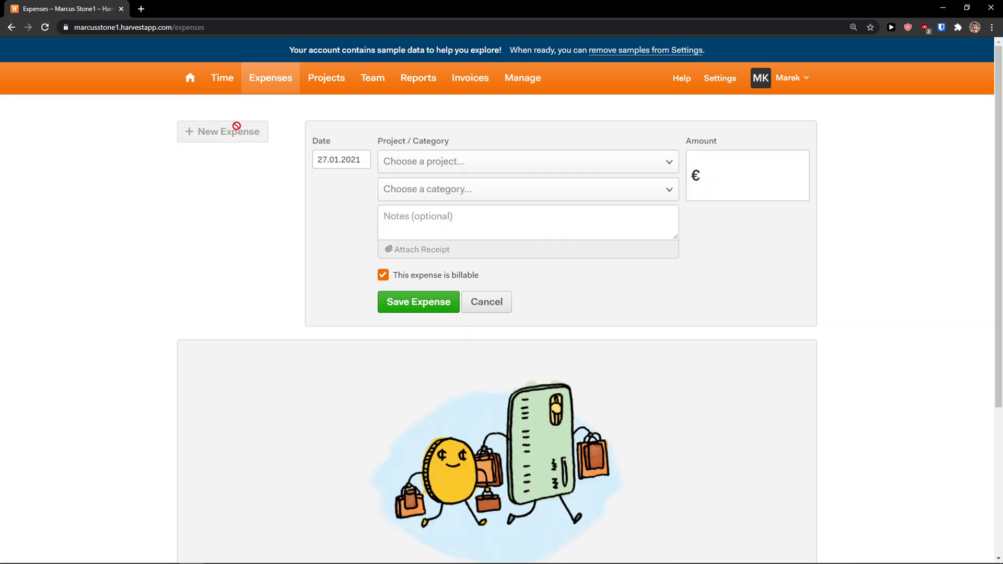
left_click(444, 167)
left_click(481, 369)
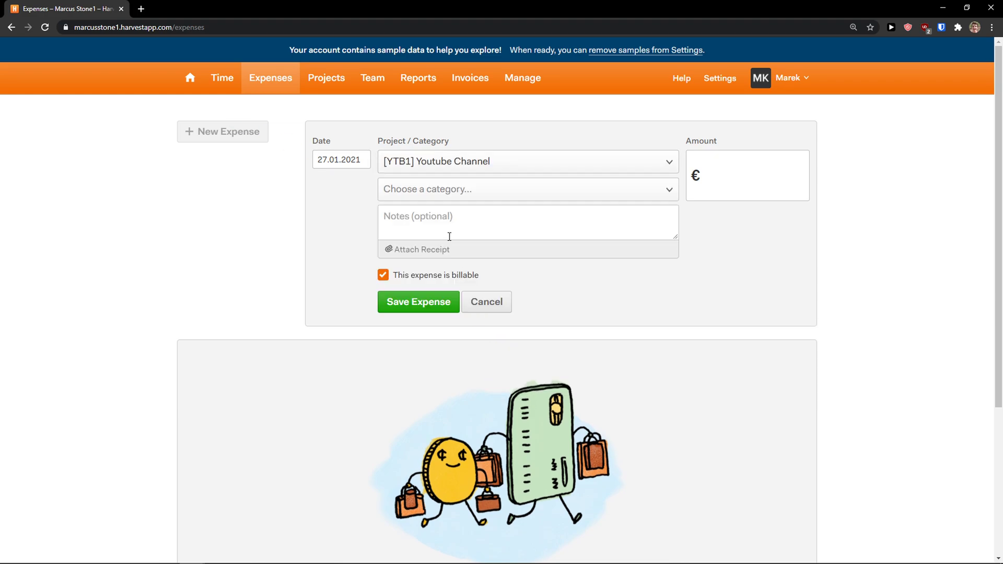
left_click(448, 202)
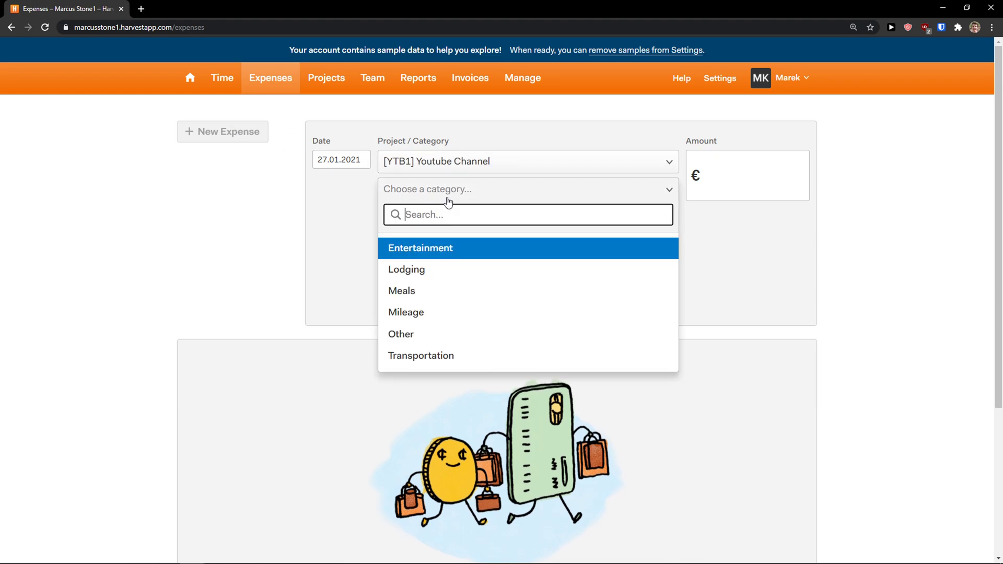
left_click(465, 251)
- Add the note 'HOliday' and amount 50, then save the billable expense
left_click(473, 214)
left_click(475, 194)
scroll(411, 200, "down", 3)
scroll(411, 200, "up", 3)
left_click(379, 167)
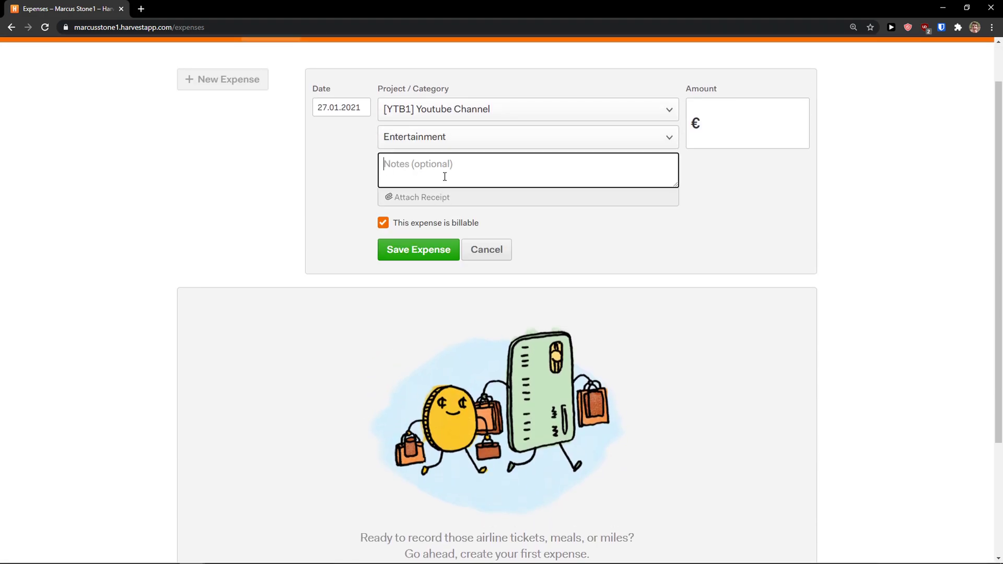
type("HOliday")
left_click(732, 136)
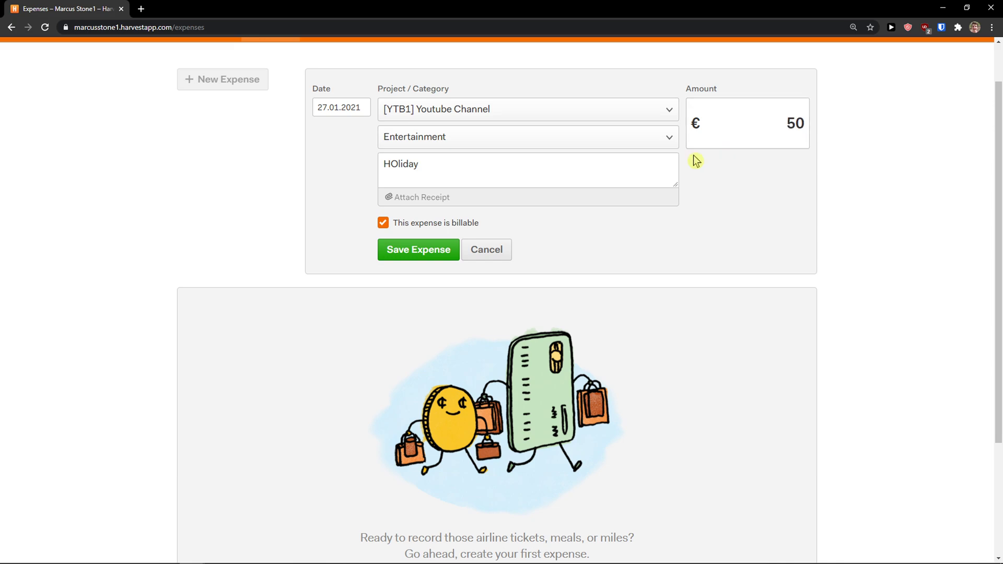
left_click(418, 250)
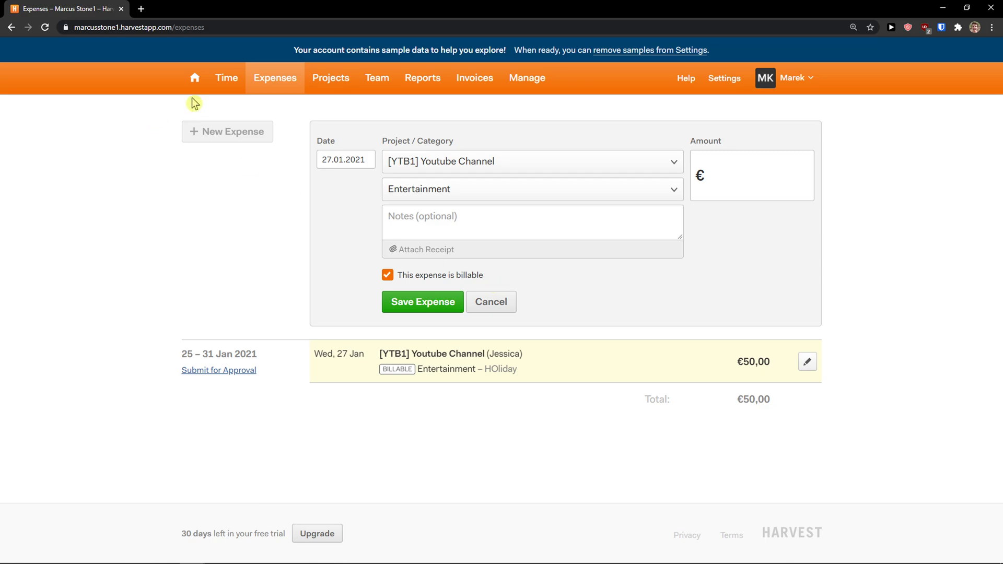
- Create a new time entry for the Youtube Channel project with task Youtube Video
left_click(226, 90)
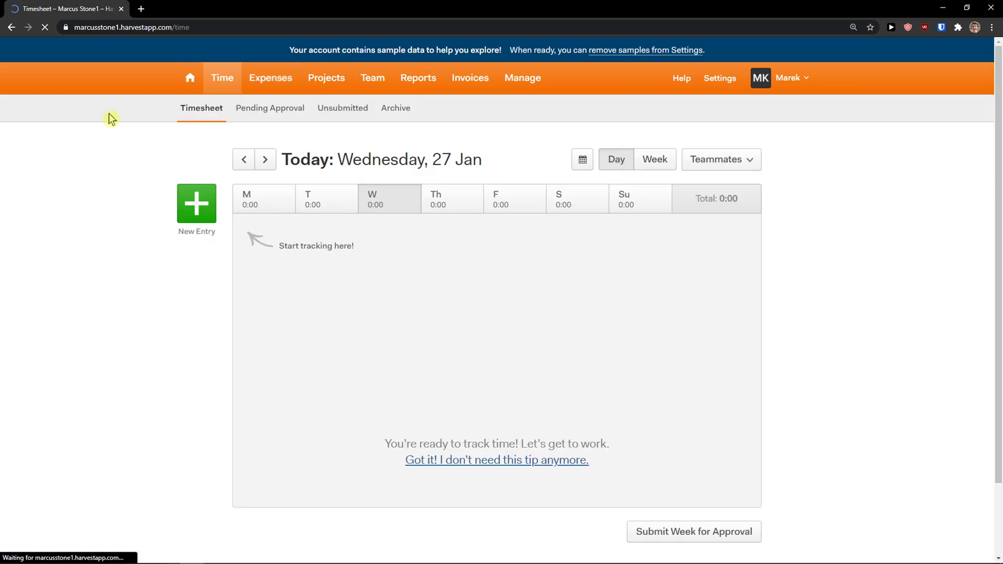
left_click(212, 215)
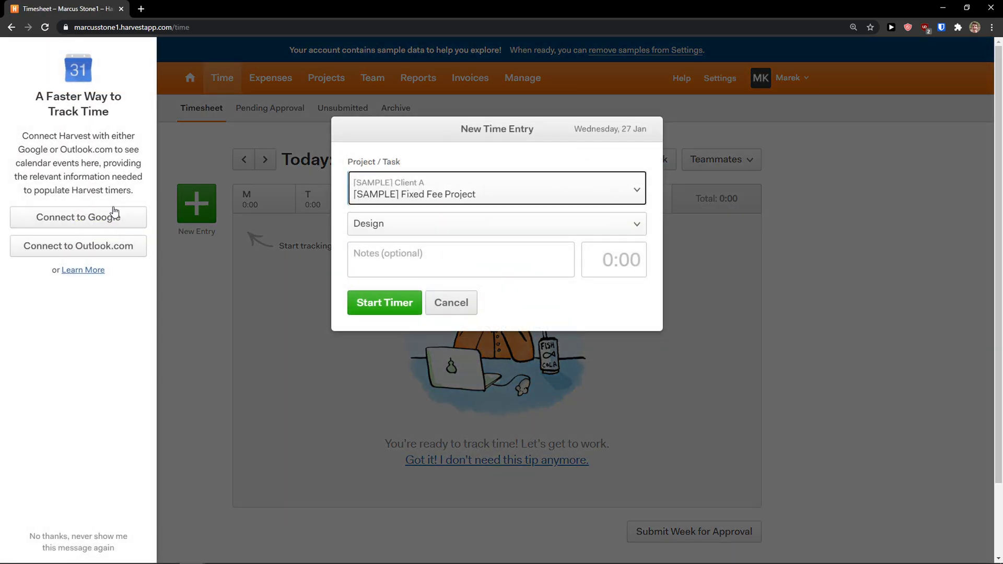
left_click(379, 251)
left_click(403, 225)
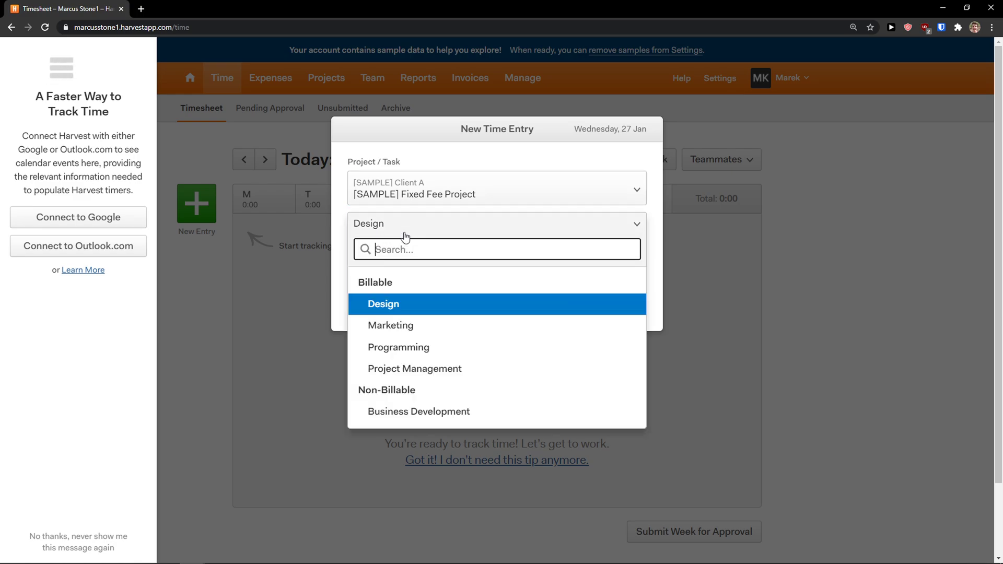
left_click(406, 198)
left_click(406, 201)
left_click(407, 201)
scroll(426, 316, "down", 1)
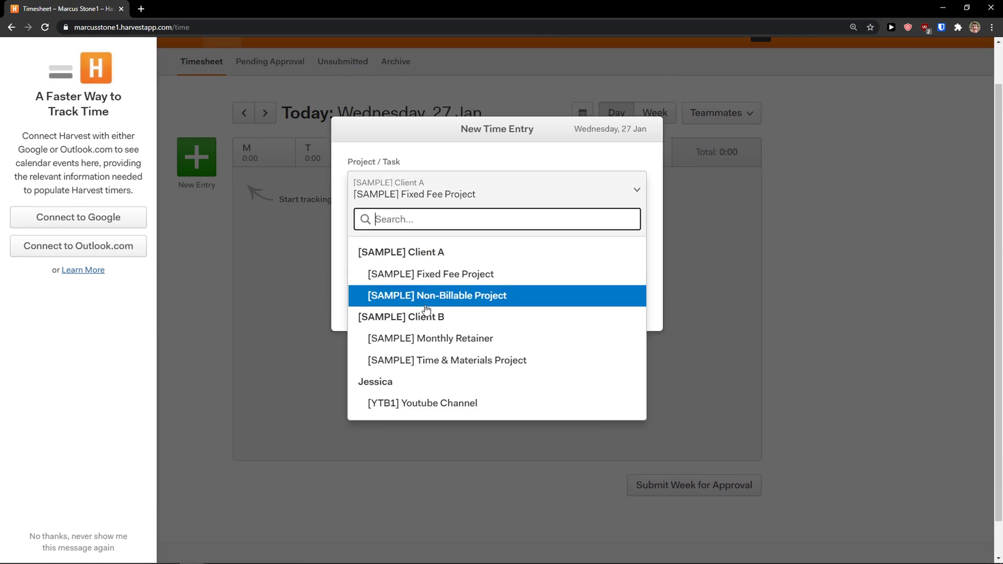
left_click(413, 403)
left_click(417, 235)
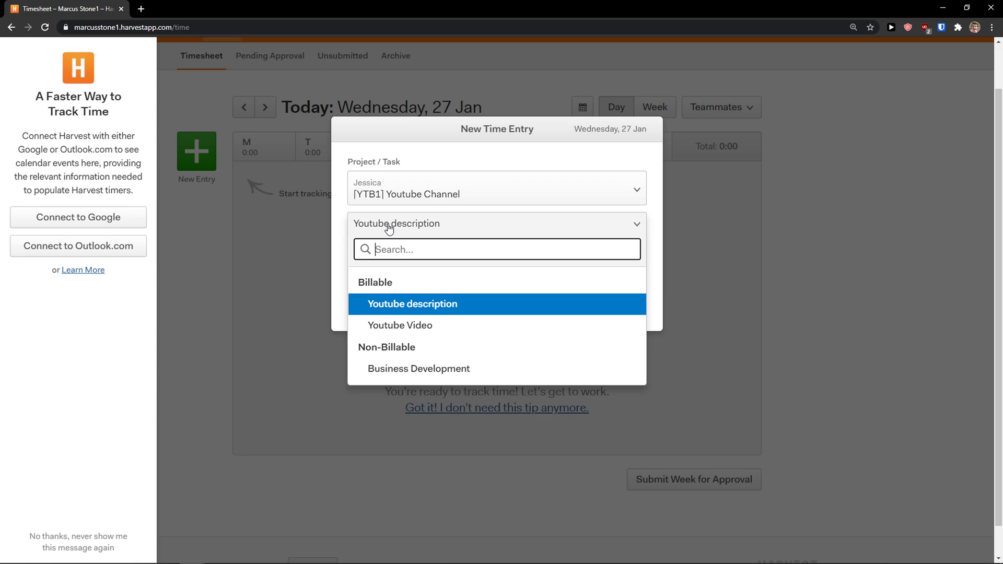
left_click(410, 326)
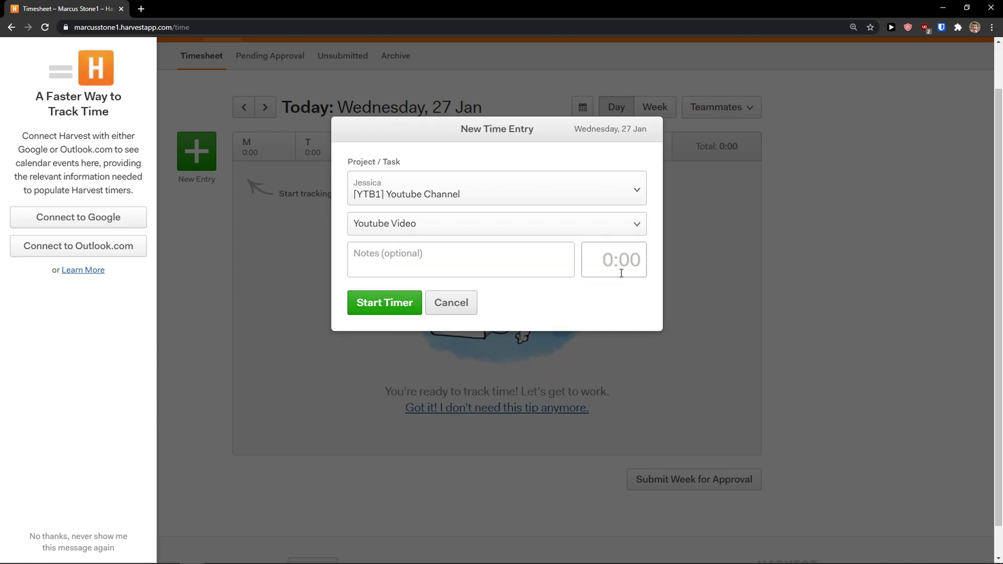
- Start the entry's timer, glance at 28 Jan, then open the Pending Approval view
left_click(507, 267)
left_click(381, 303)
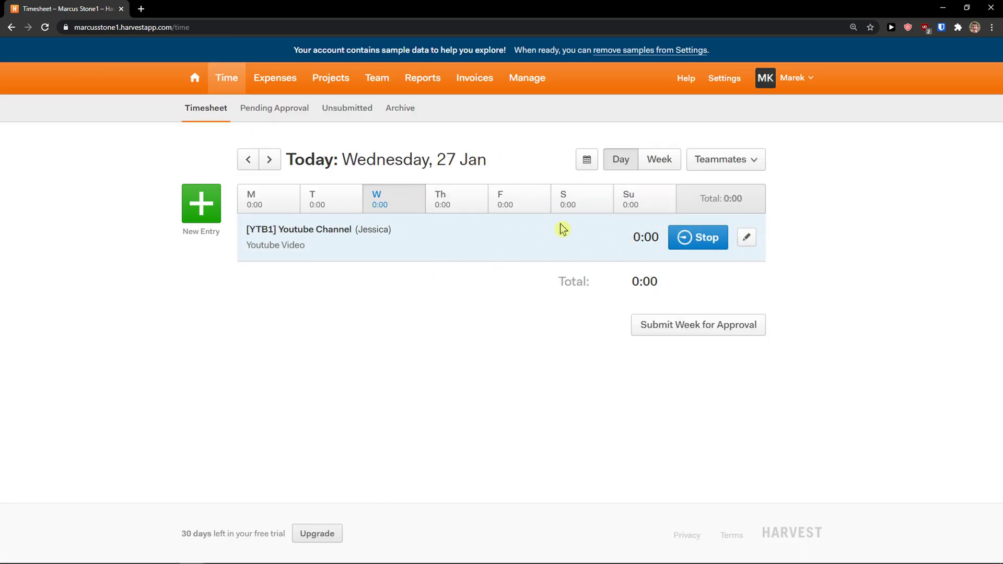
left_click(477, 211)
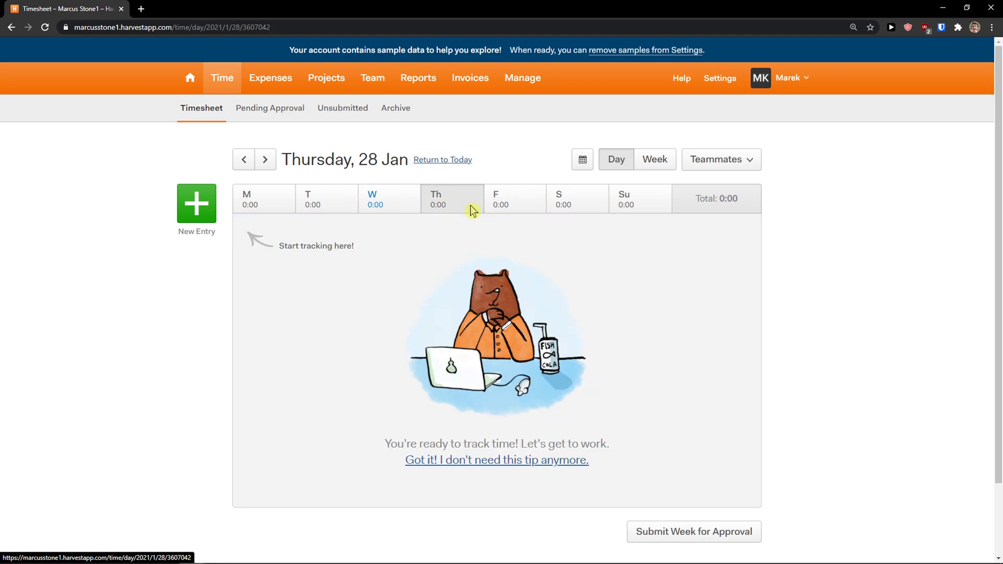
left_click(406, 204)
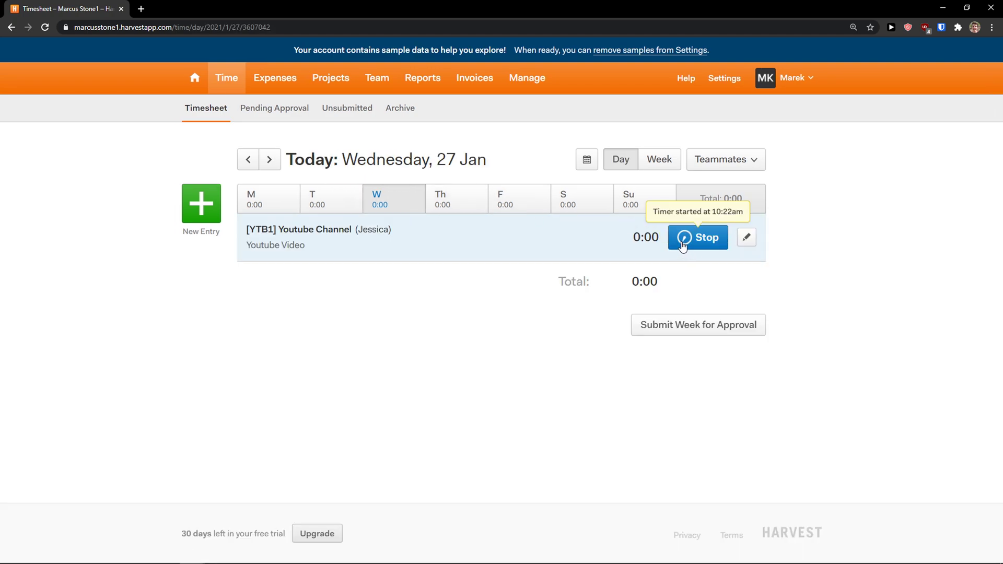
left_click(277, 114)
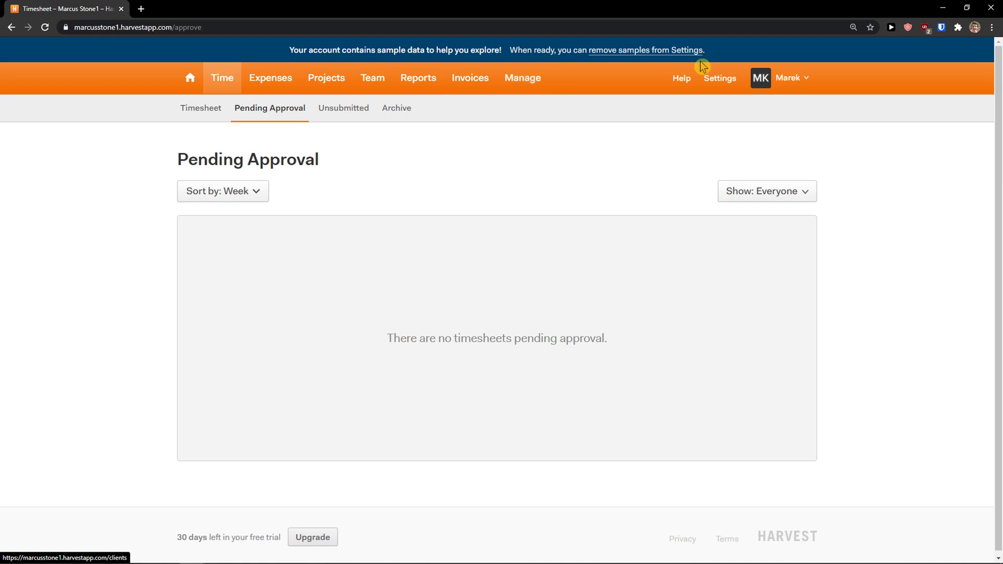
- Open My Profile from the account menu
left_click(778, 78)
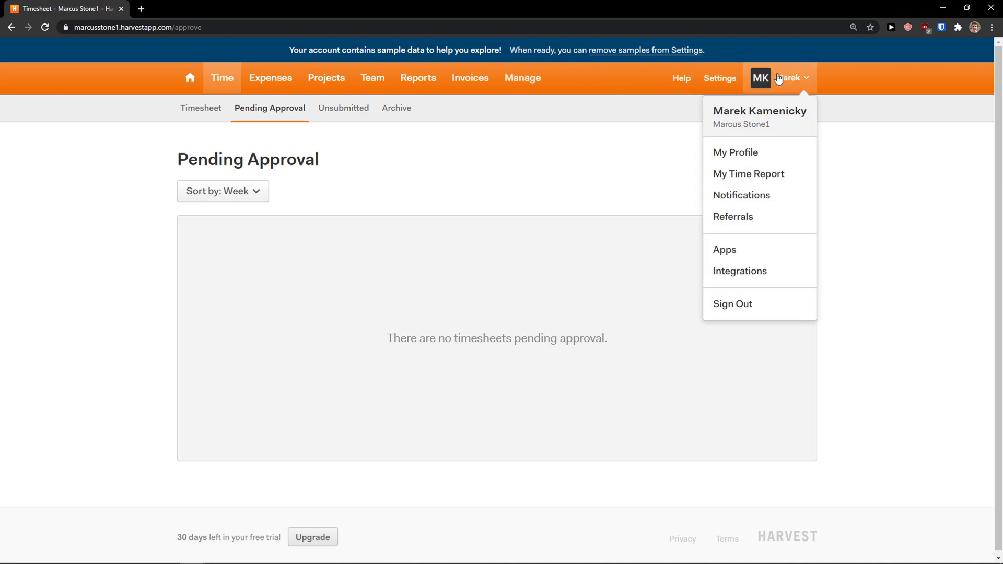
left_click(742, 152)
scroll(423, 218, "down", 3)
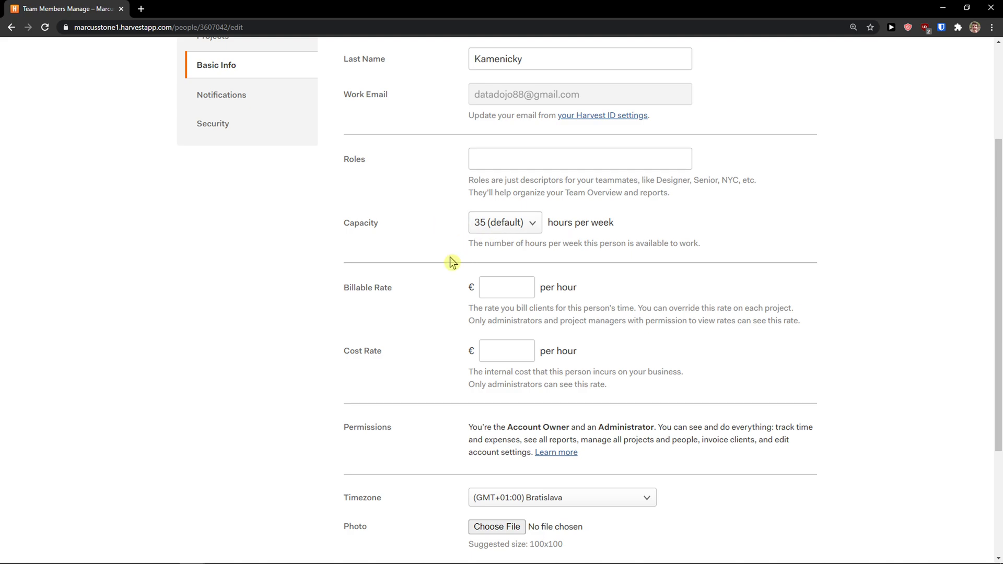
scroll(453, 260, "down", 1)
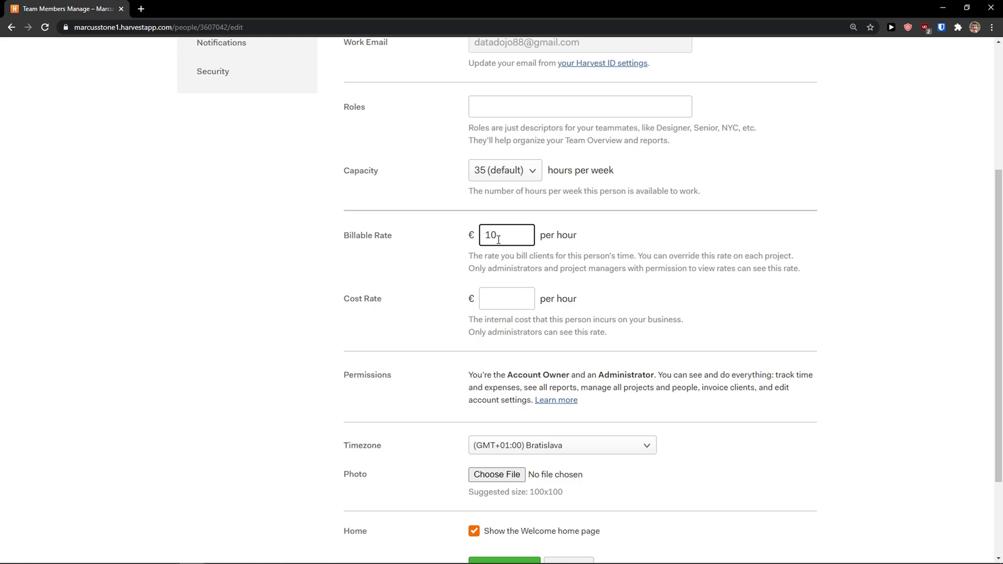
- Set a €10 per hour billable rate and €5 per hour cost rate, then update the info
left_click(512, 304)
left_click_drag(447, 329, 598, 328)
left_click(620, 330)
scroll(618, 328, "down", 1)
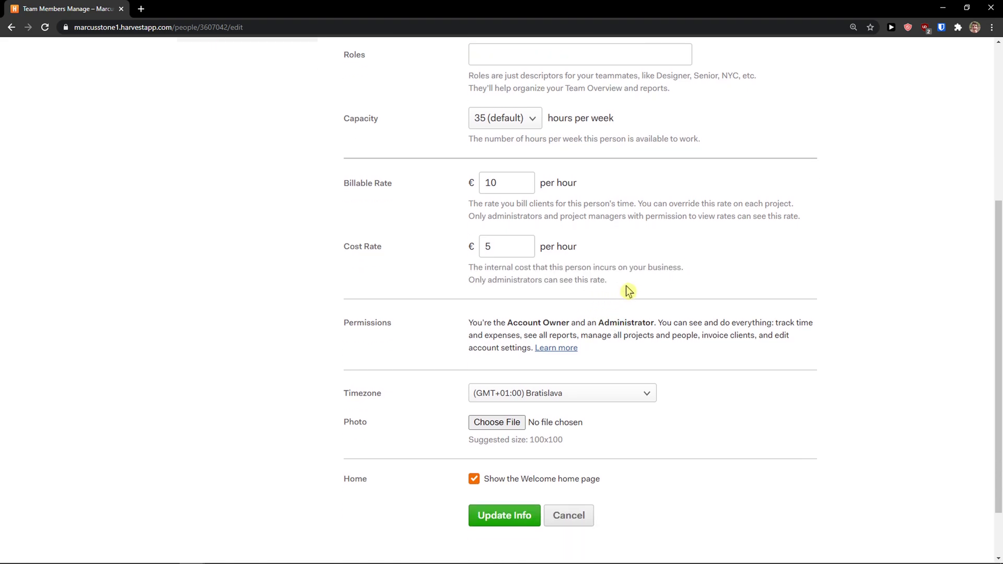
left_click_drag(622, 283, 456, 266)
left_click(444, 271)
scroll(408, 335, "down", 1)
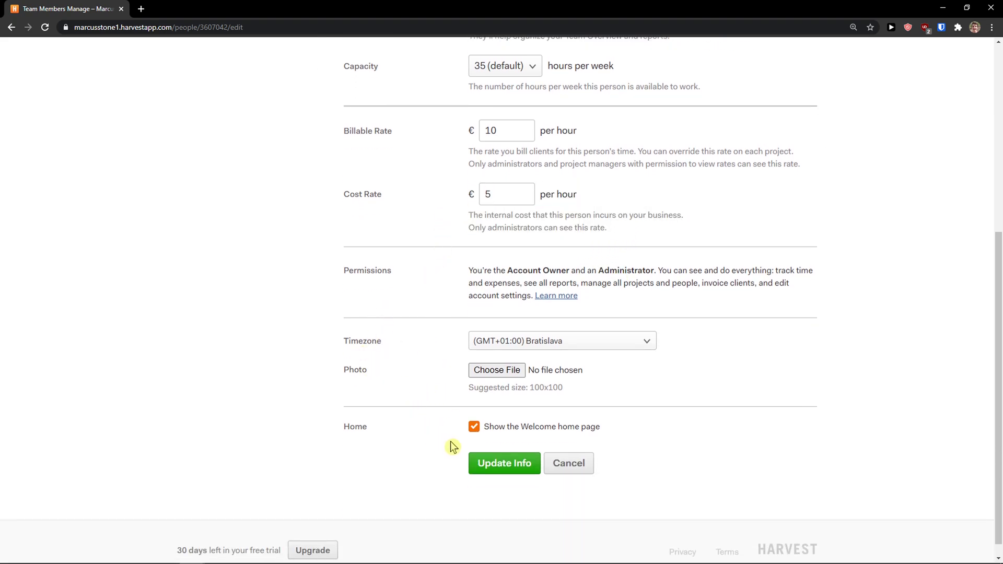
scroll(452, 449, "up", 1)
left_click(477, 514)
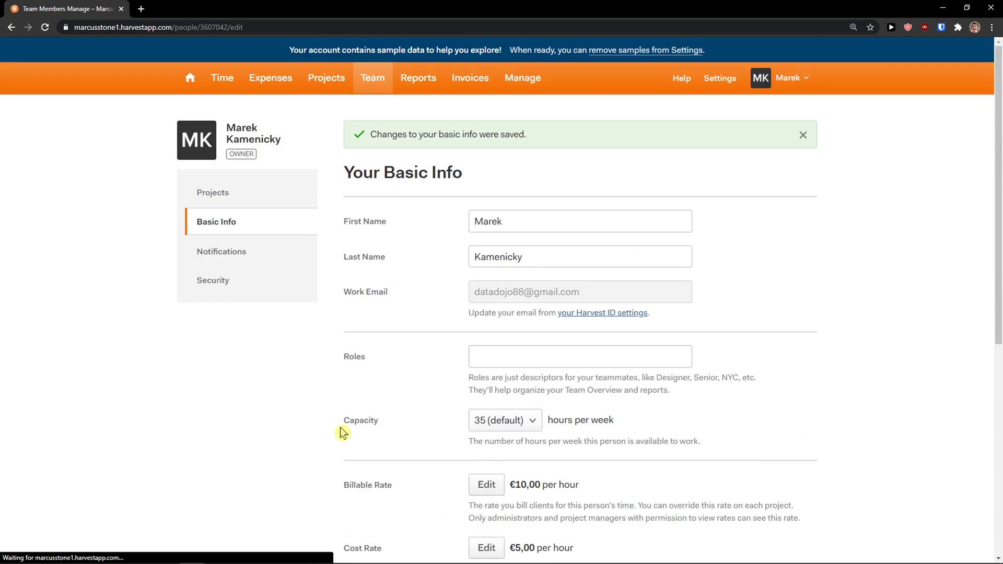
- Look through the notification and security settings, then open the assigned projects list
left_click(239, 251)
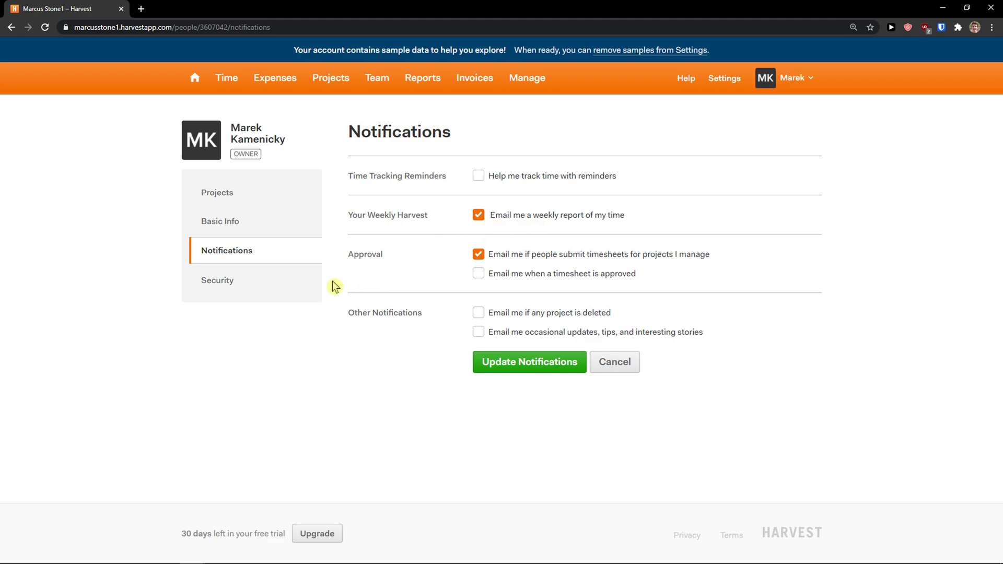
left_click(263, 291)
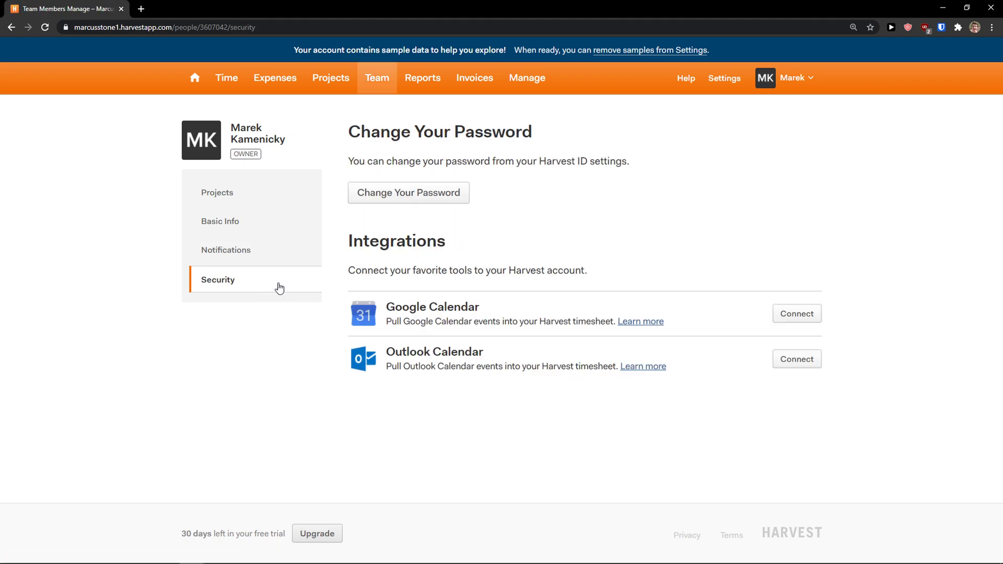
left_click(240, 189)
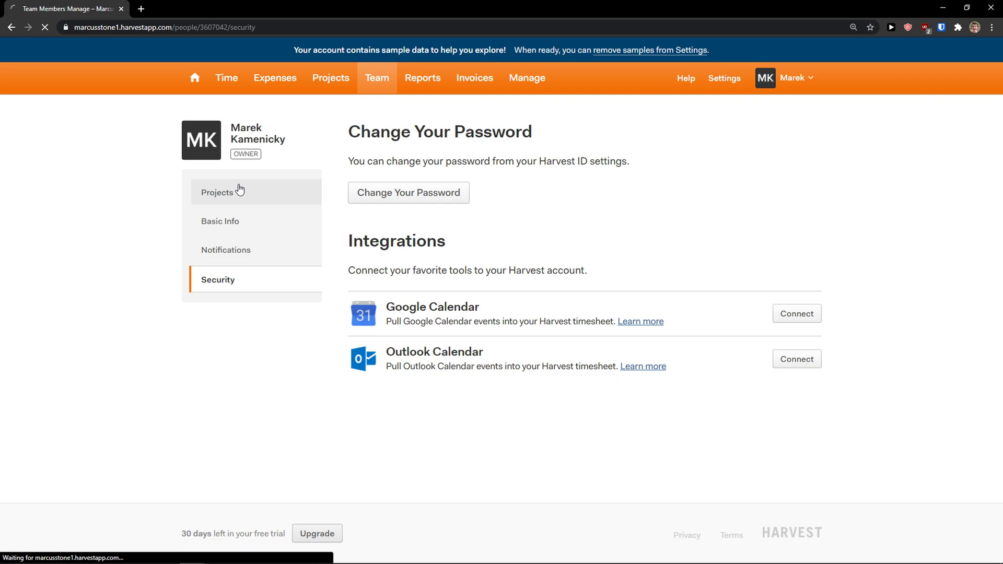
scroll(160, 206, "down", 1)
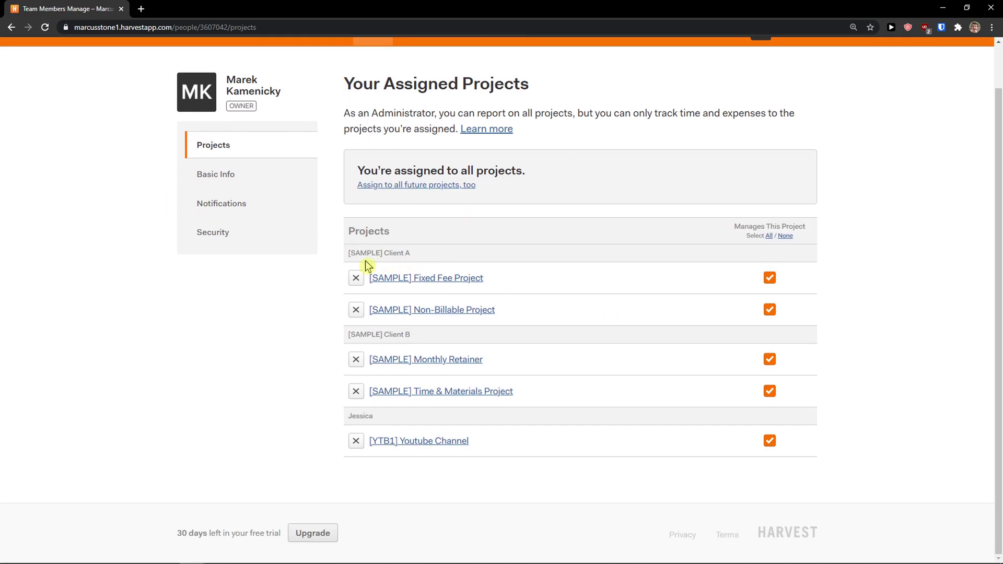
scroll(364, 266, "up", 1)
- Unassign Fixed Fee, Non-Billable, Monthly Retainer and Time & Materials projects, keeping Youtube Channel
left_click(356, 327)
left_click(356, 358)
scroll(357, 360, "down", 1)
left_click(357, 387)
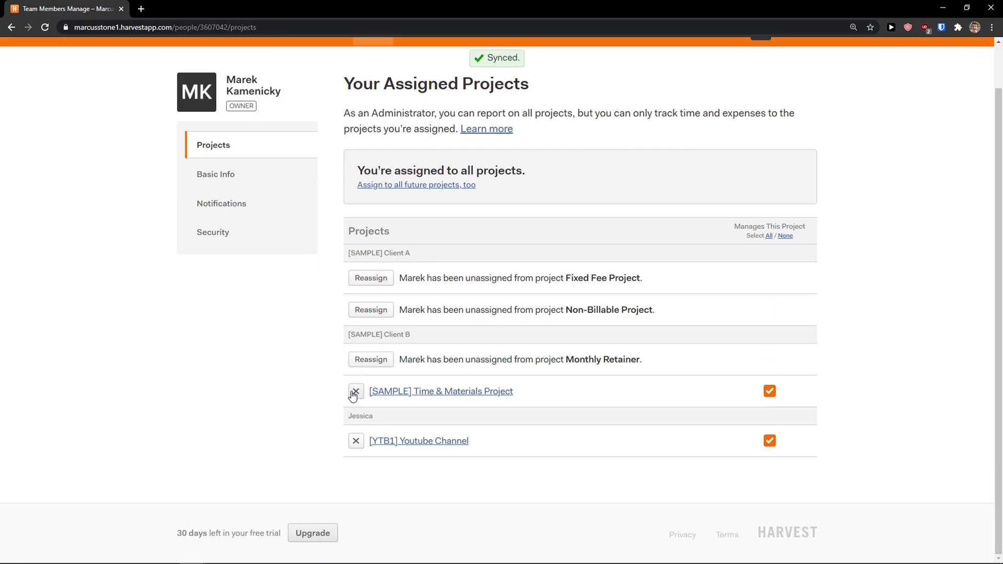
left_click(356, 389)
scroll(336, 359, "up", 1)
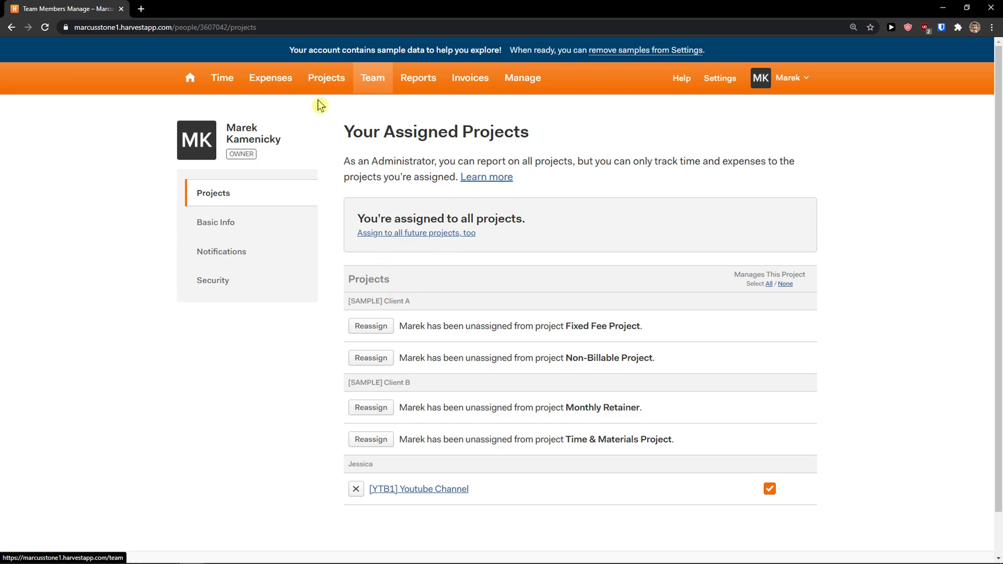
- Stop the Youtube Video timer at 0:01 and submit the week's time and €50,00 expense
left_click(222, 79)
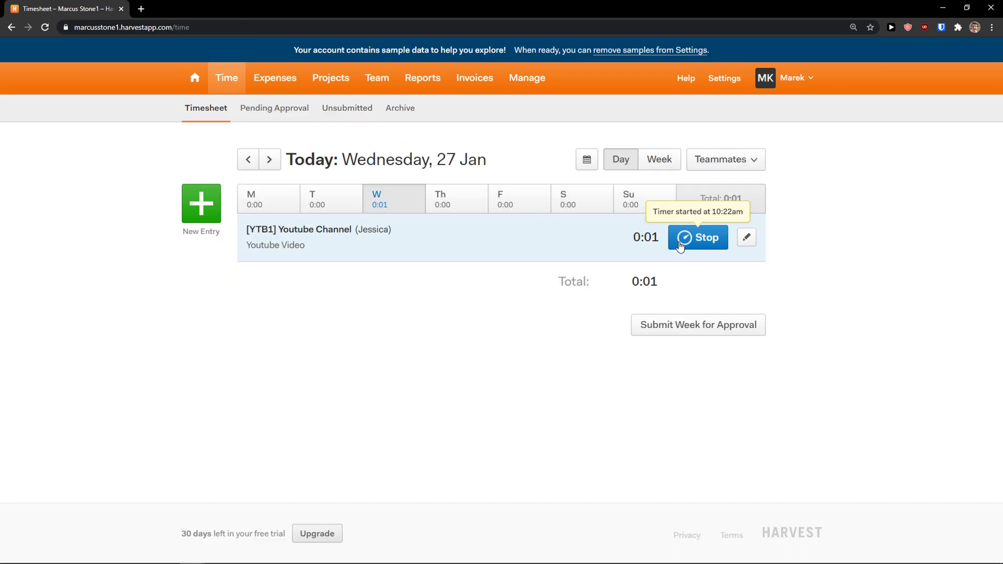
left_click(680, 245)
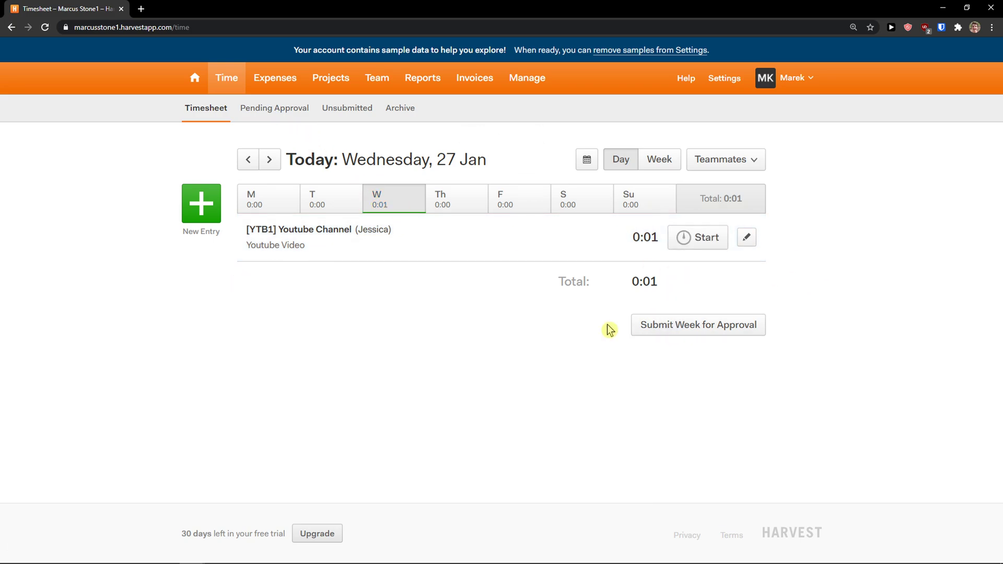
left_click(678, 330)
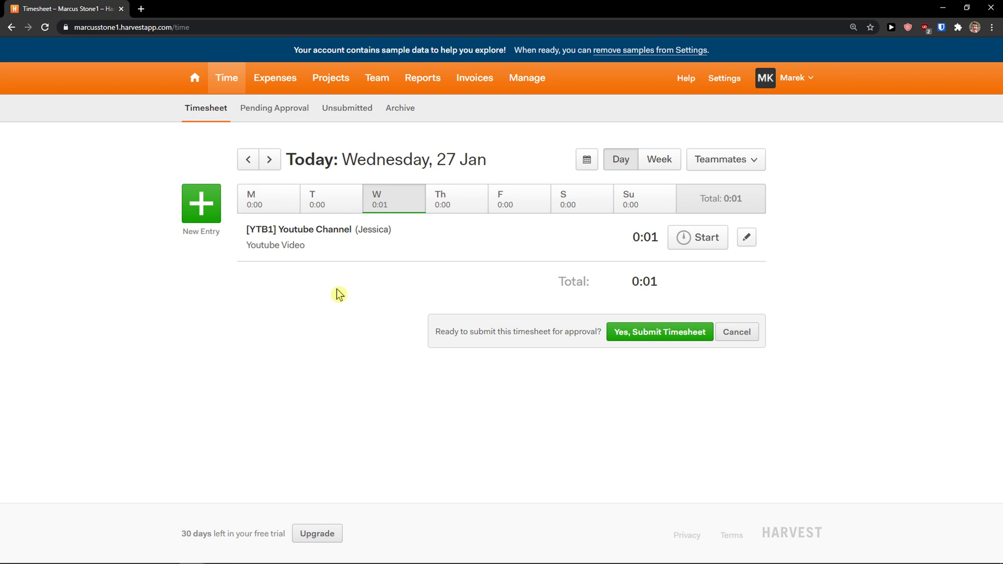
left_click(638, 338)
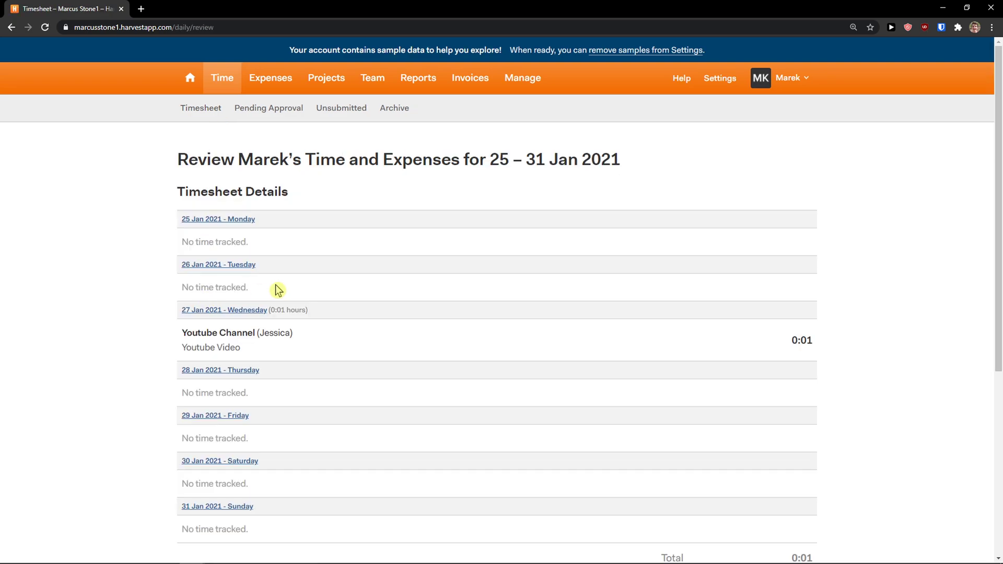
scroll(272, 298, "down", 1)
scroll(257, 313, "down", 4)
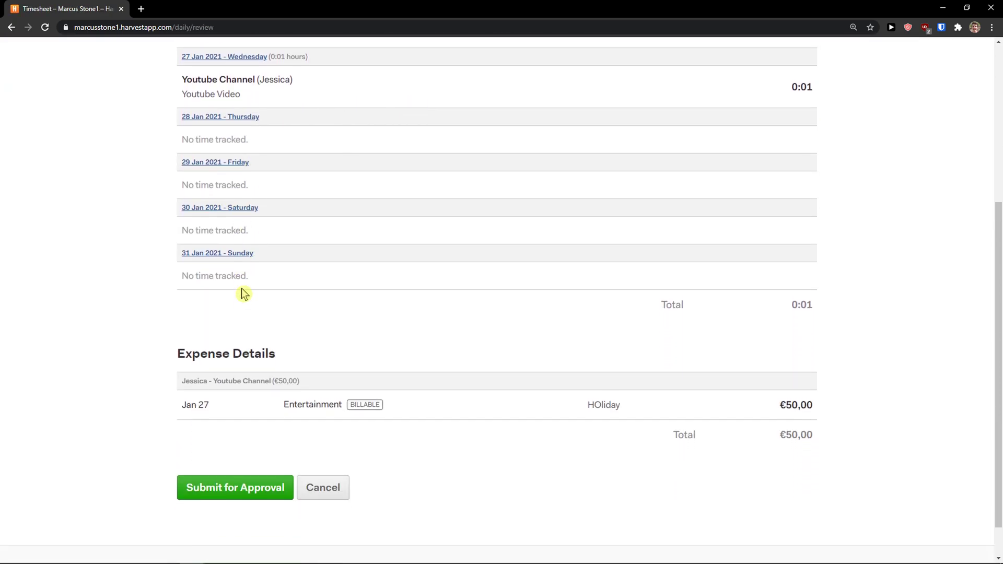
left_click(258, 479)
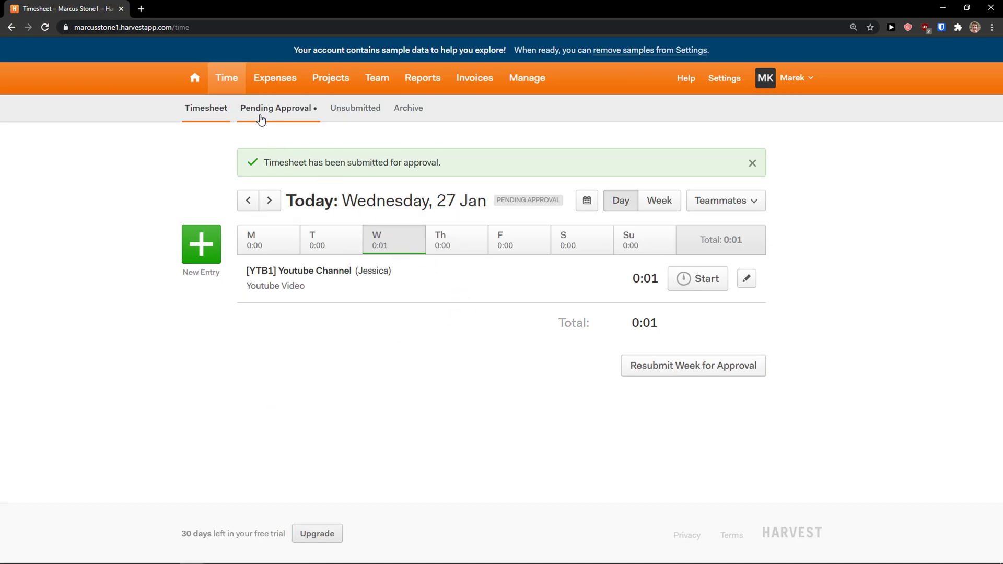
- Approve the pending 25–31 Jan 2021 timesheet and check the Unsubmitted and Archive lists
left_click(262, 111)
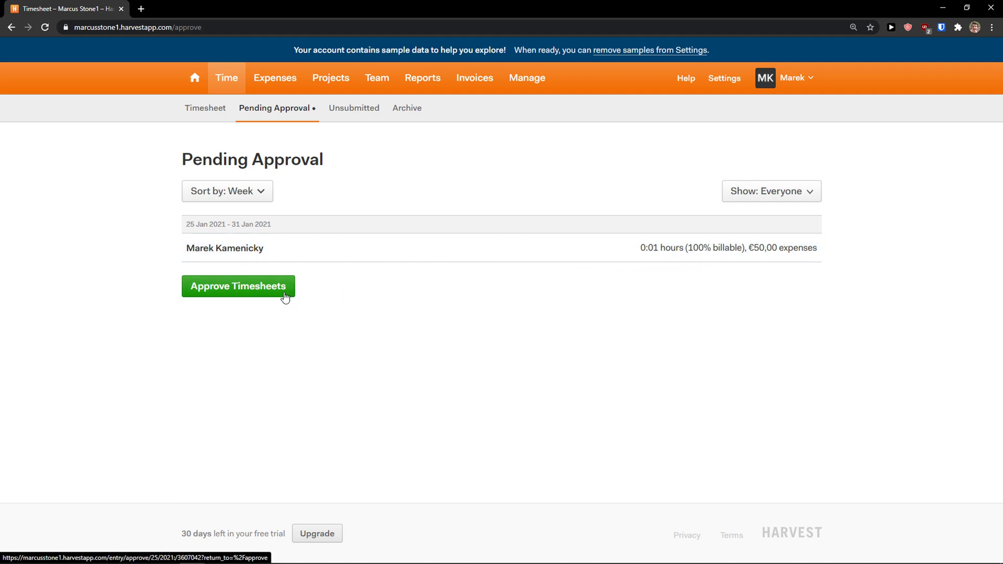
left_click(262, 294)
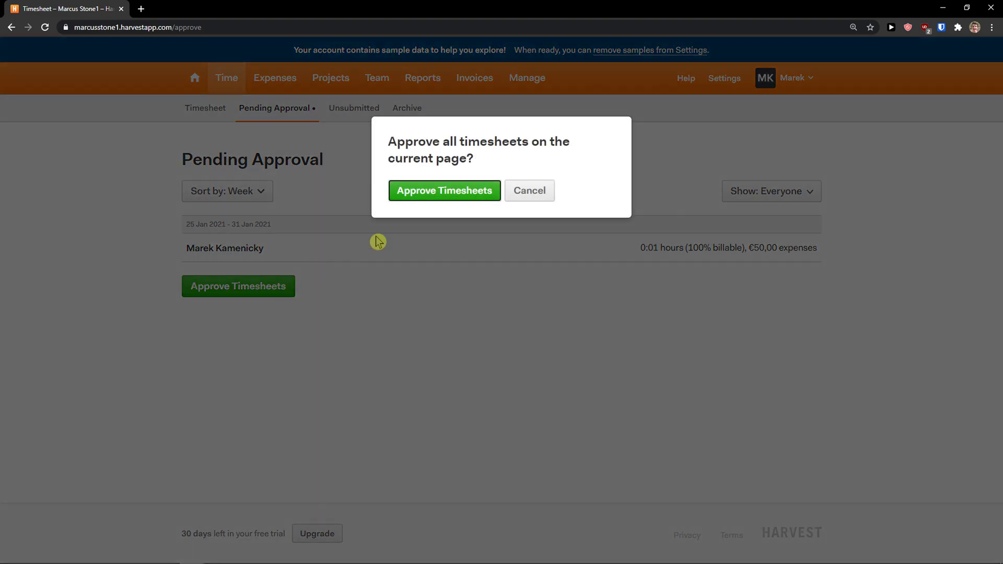
left_click(453, 196)
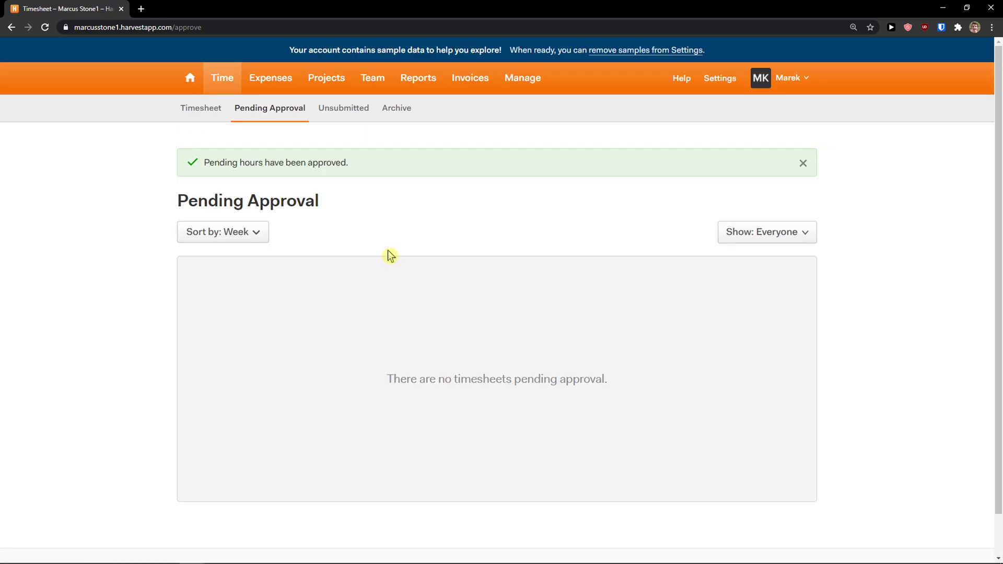
left_click(366, 114)
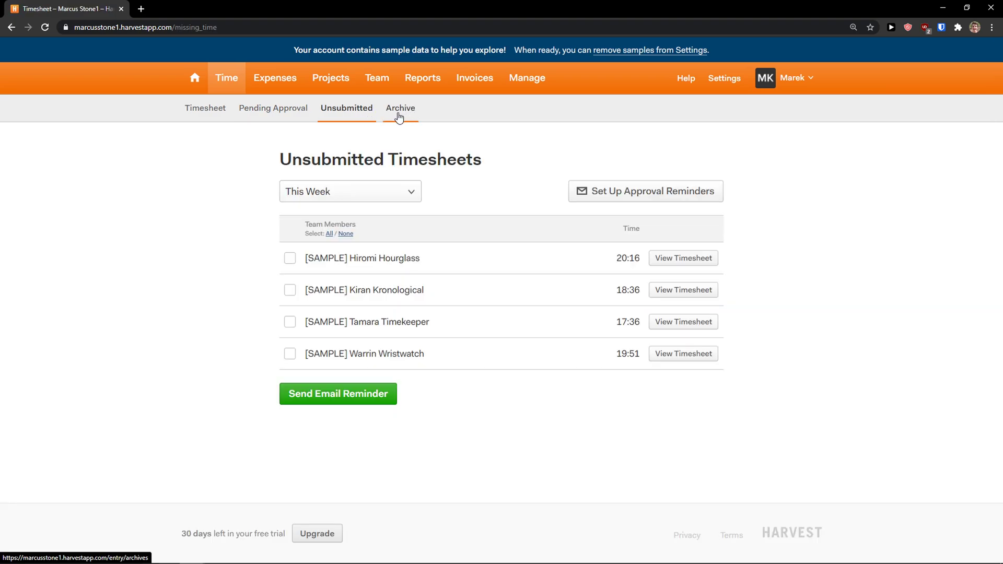
left_click(400, 117)
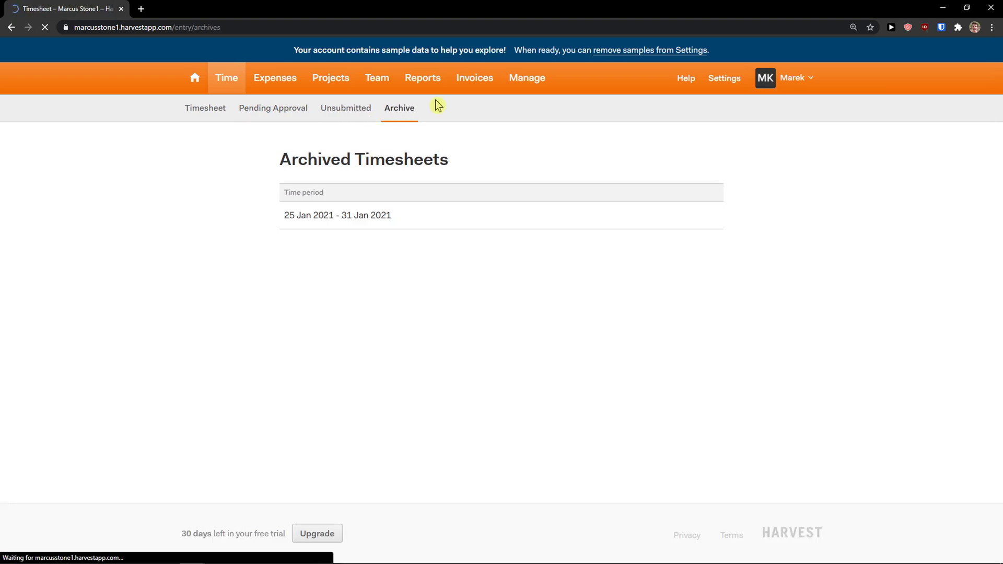
- Start a new invoice for the project's client and continue to choosing projects
left_click(469, 80)
left_click(223, 153)
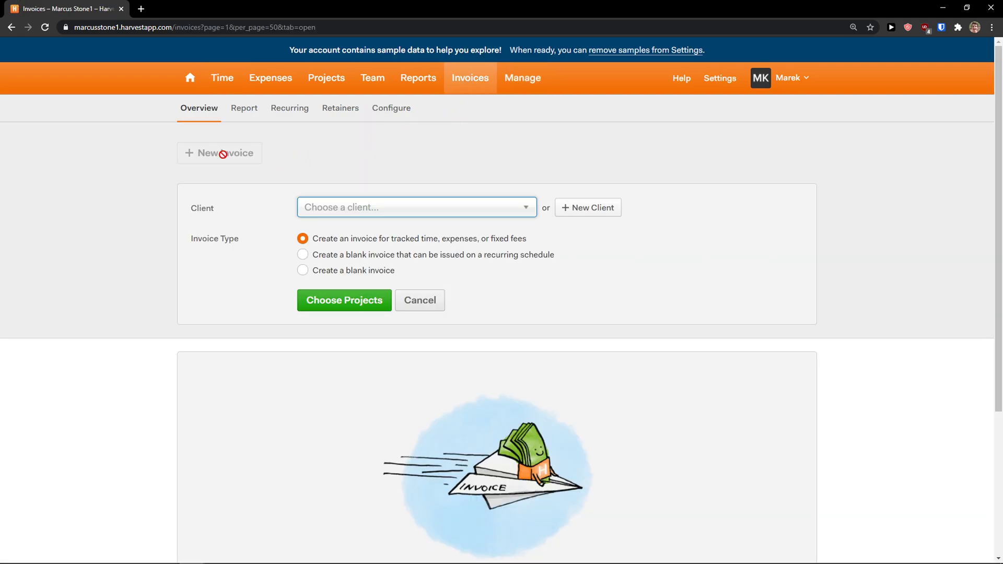
left_click(330, 214)
left_click(367, 277)
left_click(329, 305)
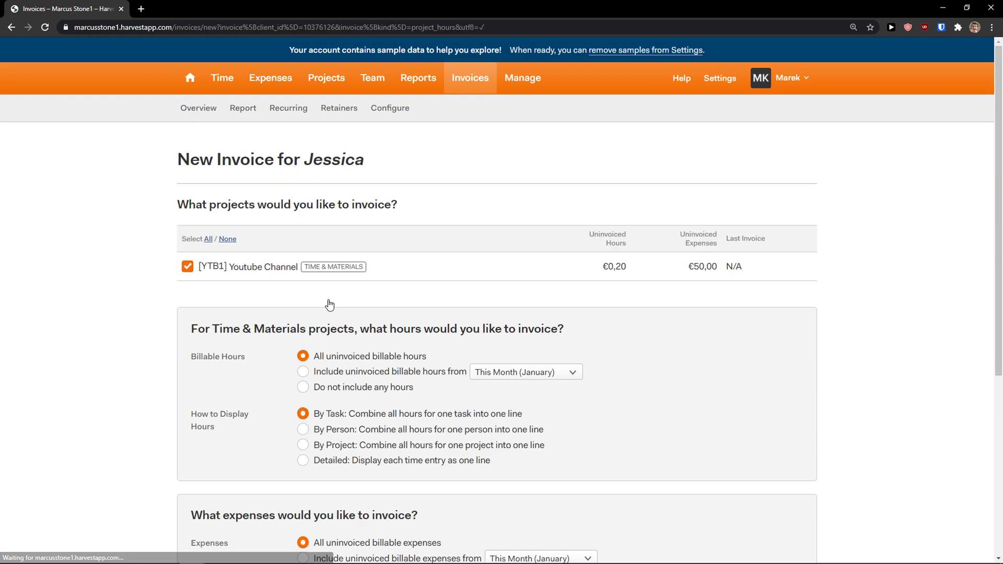
- Build the invoice from uninvoiced hours and expenses: €0,20 Youtube Video time plus €50,00 Entertainment
scroll(278, 292, "down", 3)
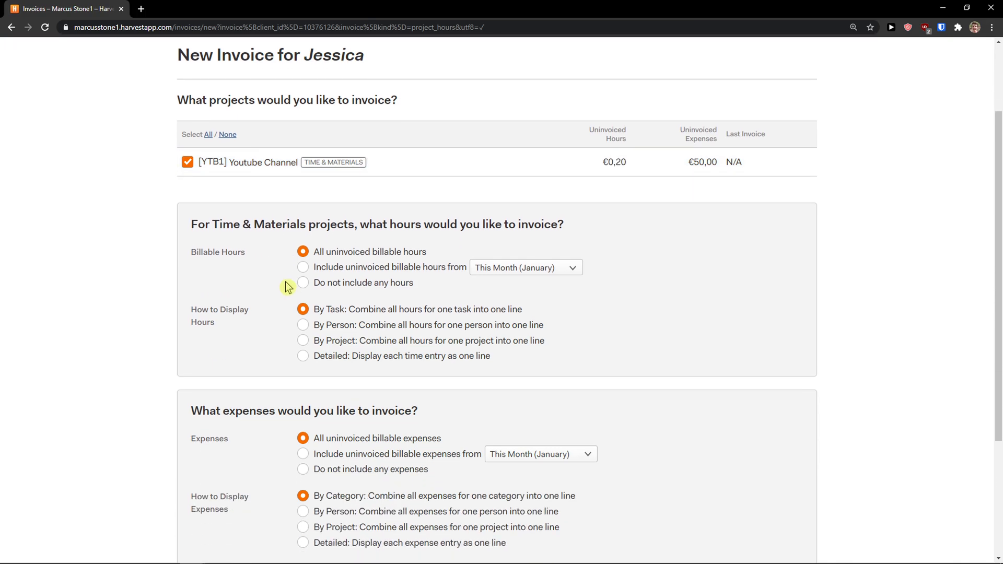
scroll(261, 270, "down", 1)
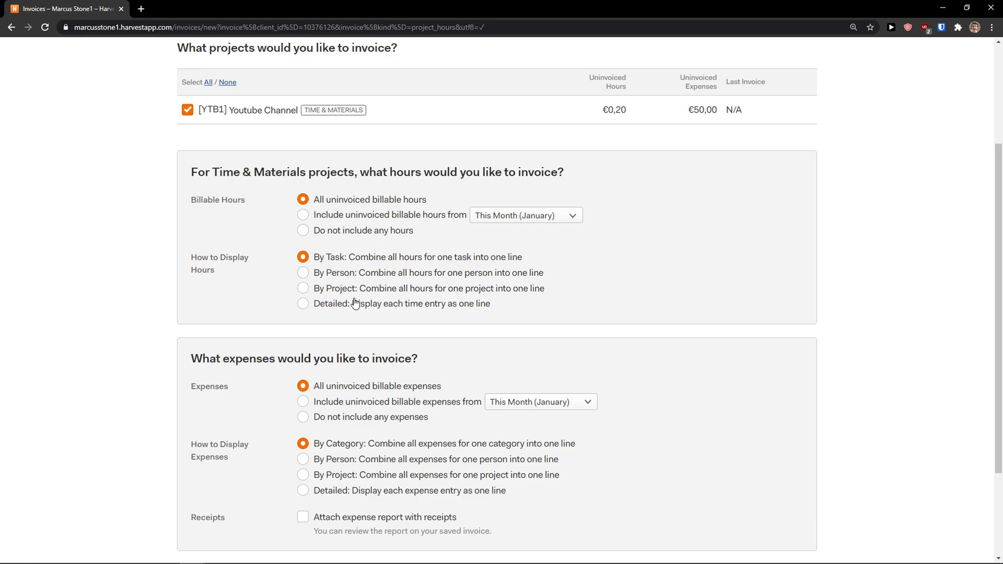
scroll(349, 312, "down", 2)
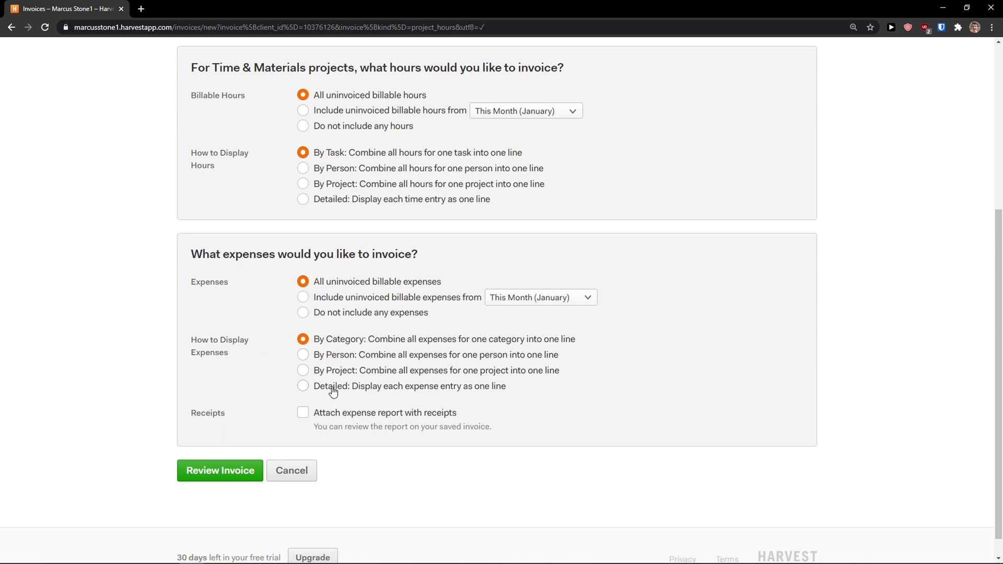
scroll(248, 437, "up", 1)
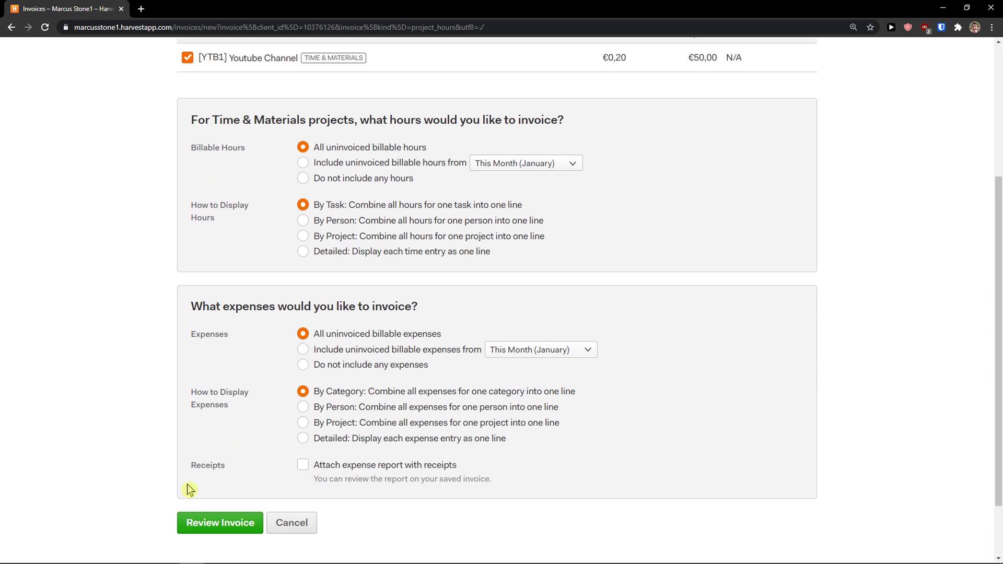
left_click(198, 523)
scroll(191, 476, "down", 1)
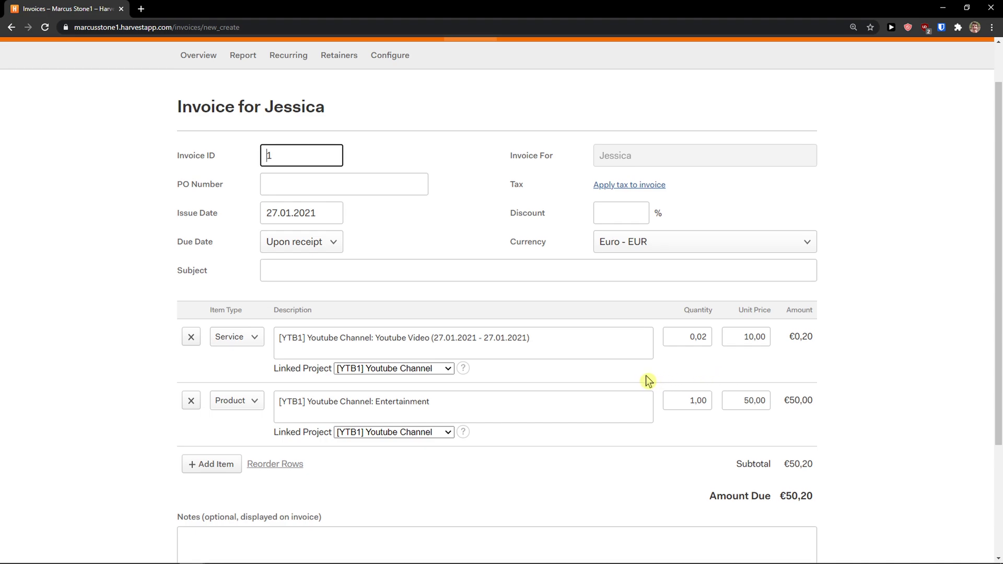
- Save Invoice 1 as a draft with a €50,20 balance
scroll(646, 380, "down", 1)
left_click(721, 356)
left_click(723, 385)
scroll(680, 386, "down", 2)
left_click(233, 476)
- Preview Invoice 1 as a PDF, then return to the invoice page
scroll(469, 421, "down", 1)
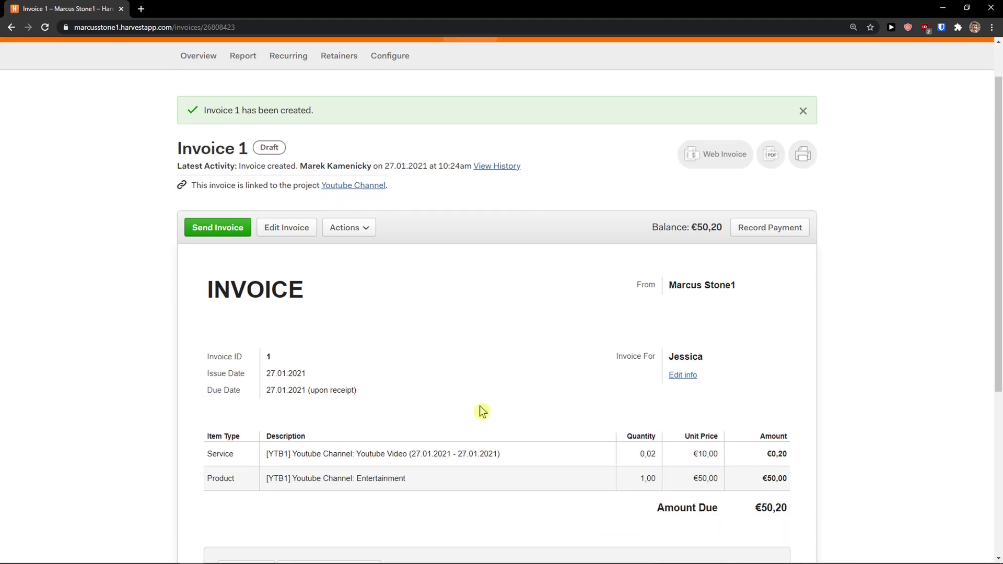
left_click(772, 162)
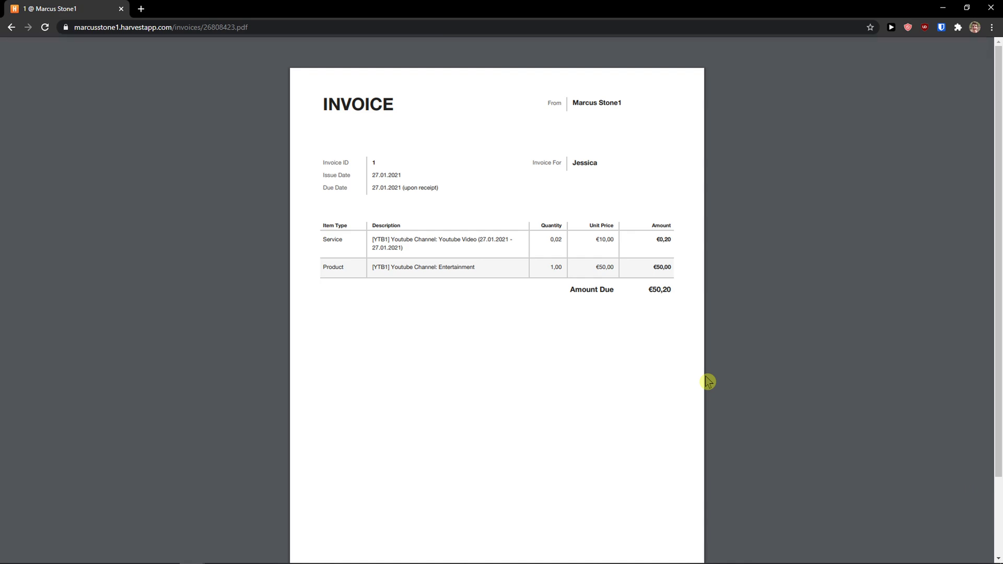
left_click(11, 27)
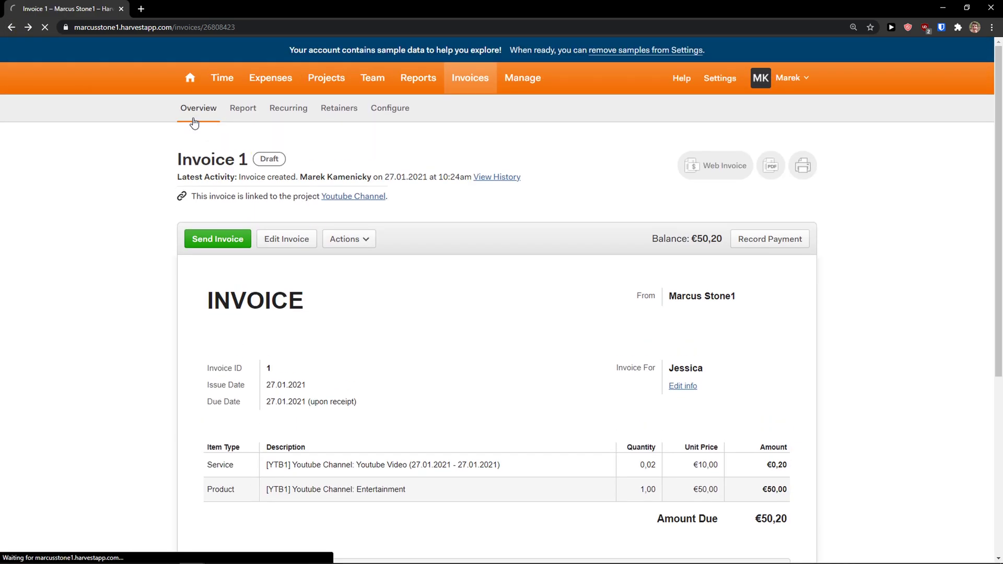
- Go from the invoices overview to the timesheet, check 28 Jan, and return to approved 27 Jan
left_click(194, 123)
left_click(225, 89)
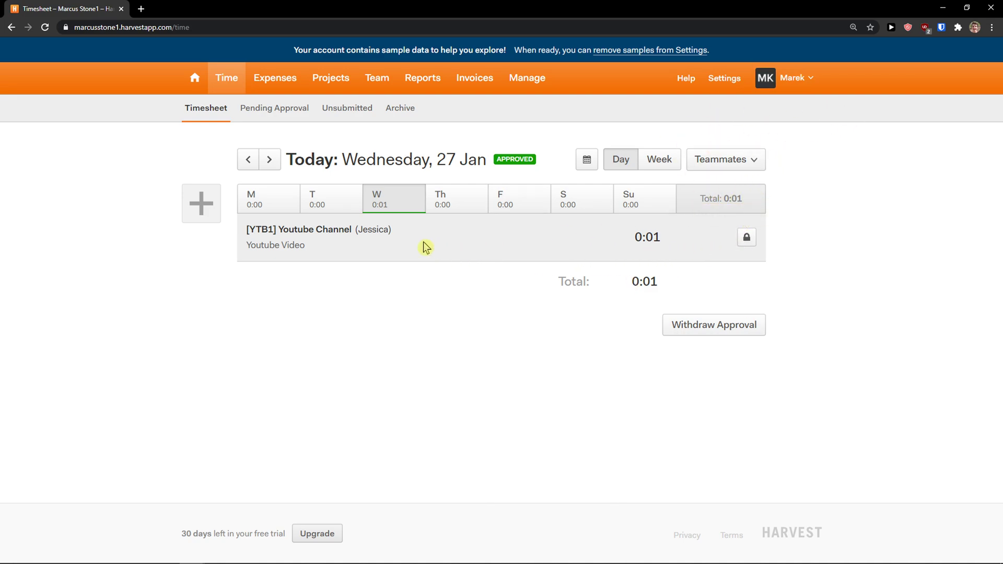
left_click(466, 202)
left_click(397, 201)
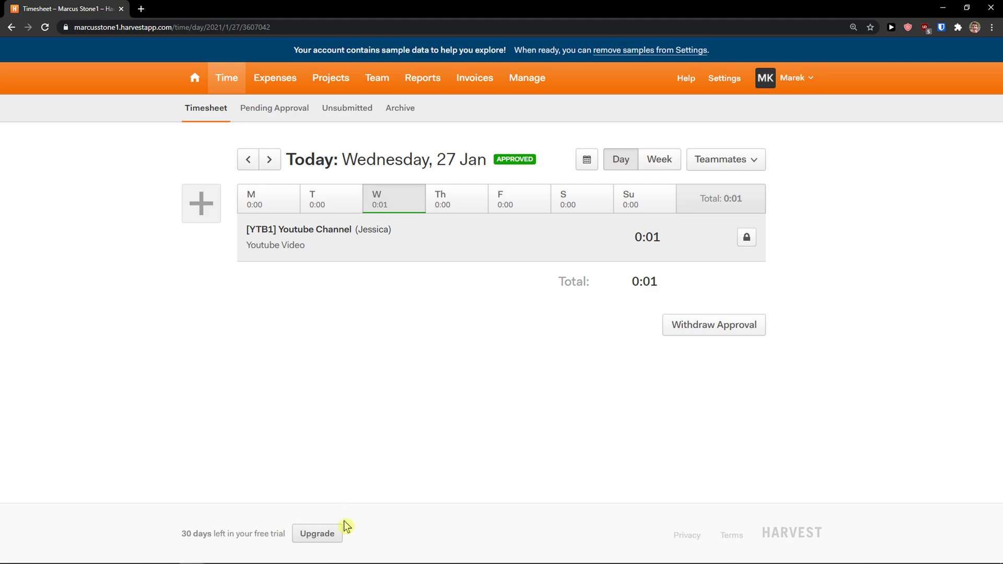
- Open the Upgrade Your Harvest Plan page showing 1 person billed monthly at $12
left_click(326, 534)
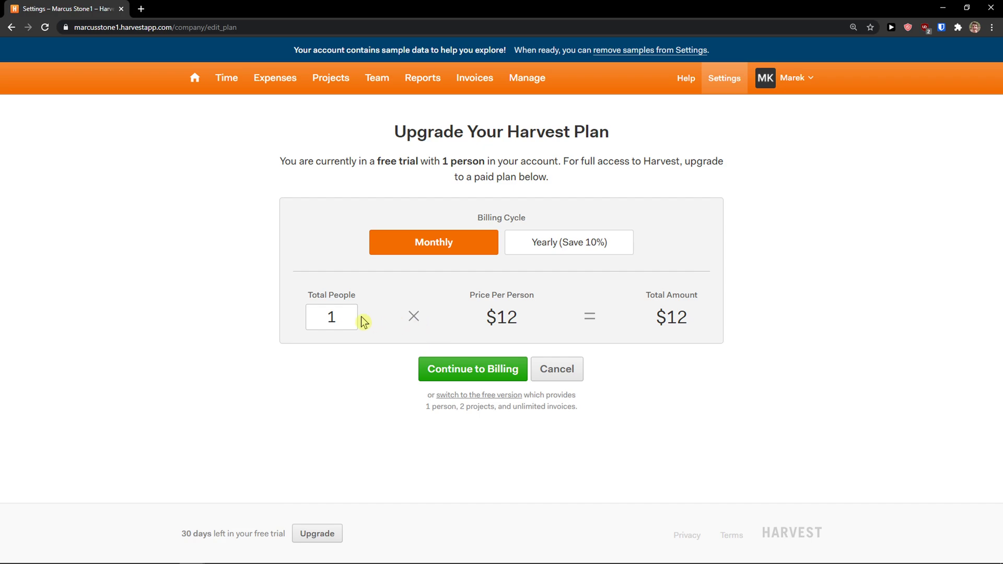
left_click_drag(589, 318, 326, 325)
left_click(325, 325)
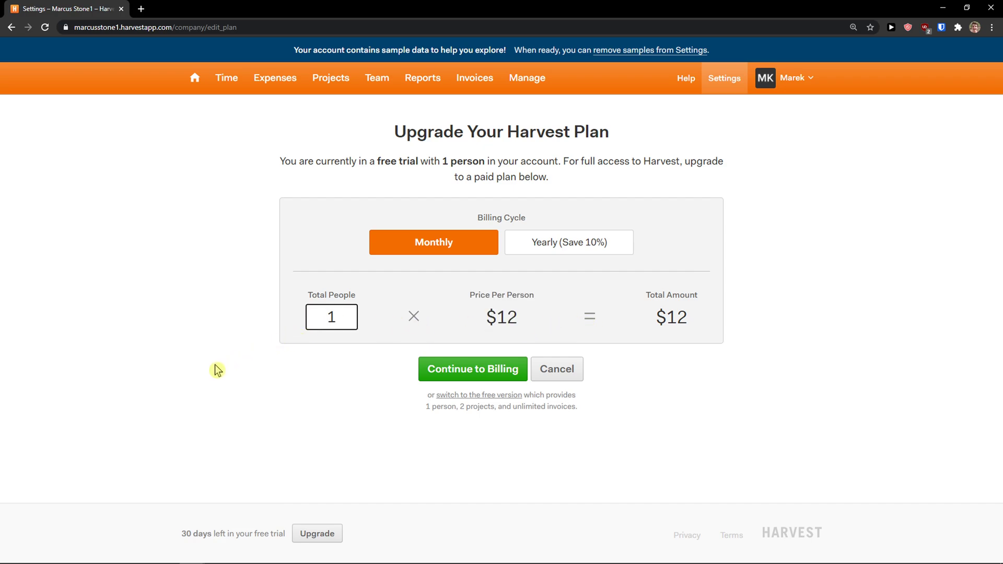